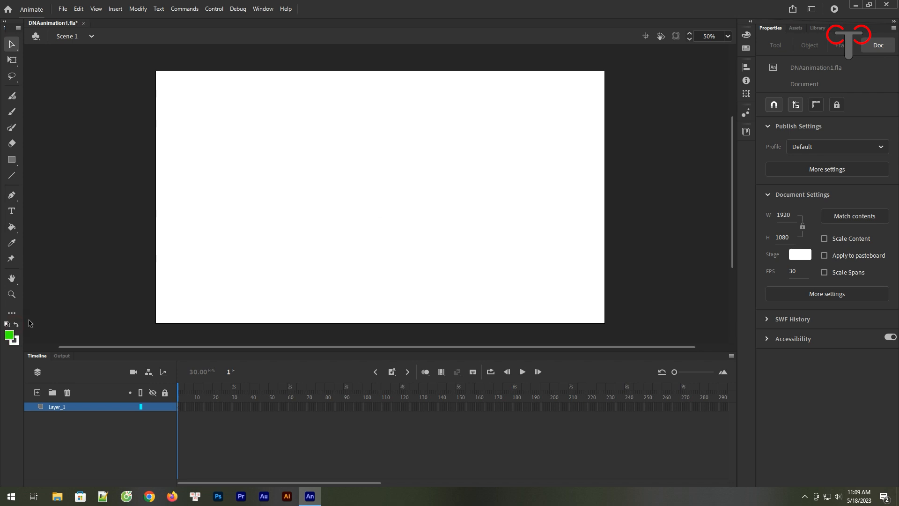
Step: Reset the drawing colours to a white fill and black stroke, and set the stage background colour to black (#000000)
{"action": "left_click", "coordinate": [7, 324]}
{"action": "left_click", "coordinate": [800, 256]}
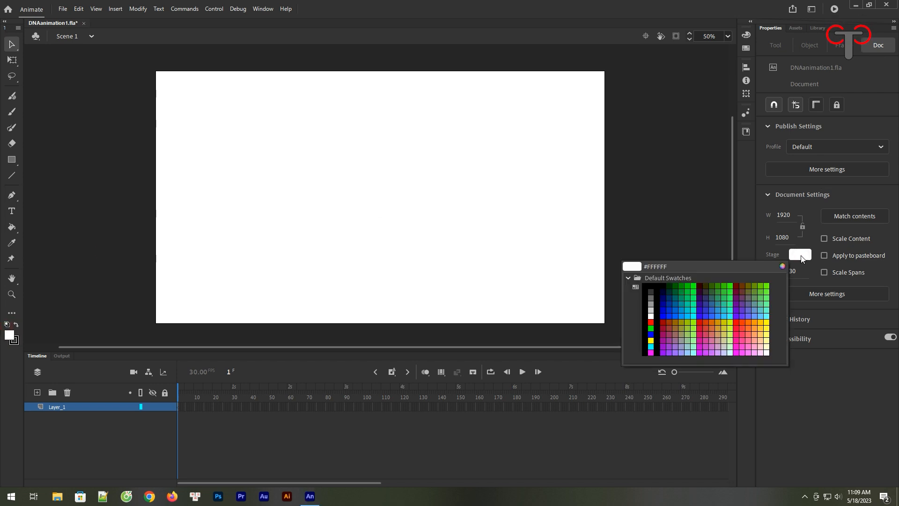
{"action": "left_click", "coordinate": [658, 285]}
{"action": "left_click", "coordinate": [651, 284]}
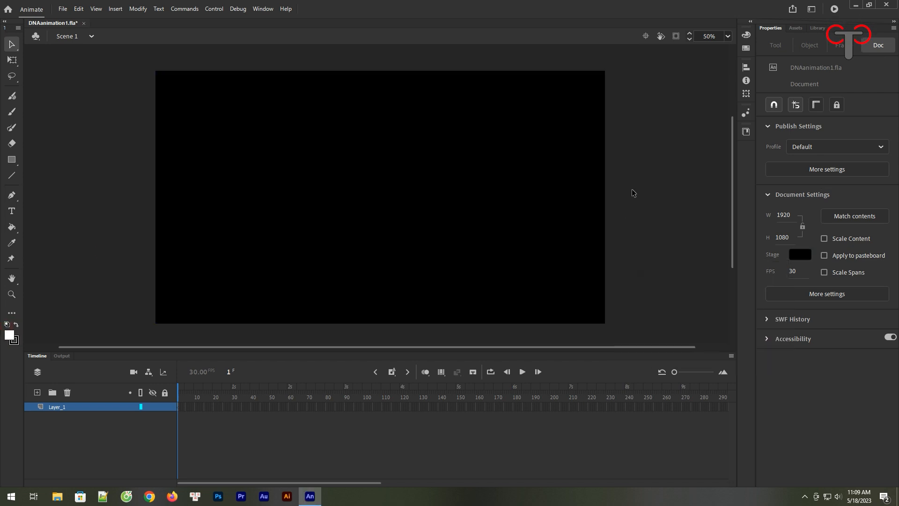
{"action": "left_click", "coordinate": [799, 256]}
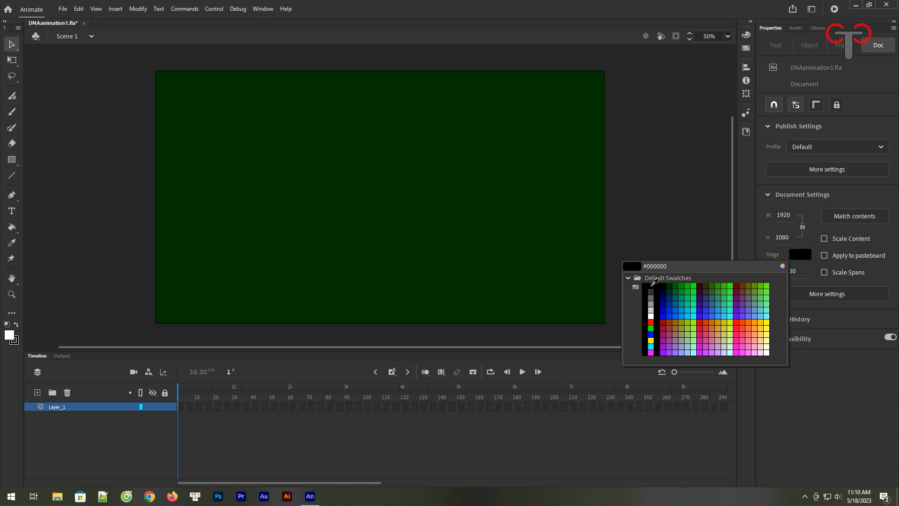
{"action": "left_click", "coordinate": [653, 285]}
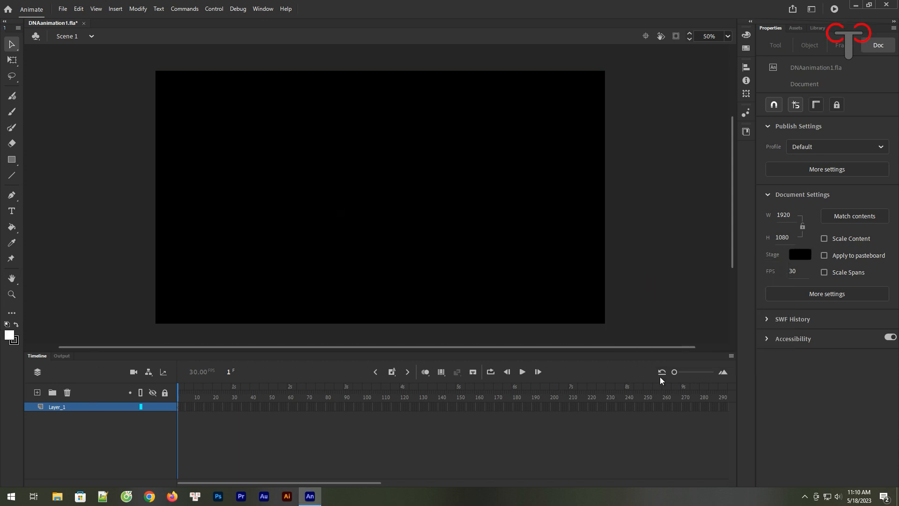
Step: Draw a white horizontal bar without a stroke, about 150 by 12 px, slightly above and left of the stage centre
{"action": "left_click_drag", "start_coordinate": [676, 373], "coordinate": [682, 373]}
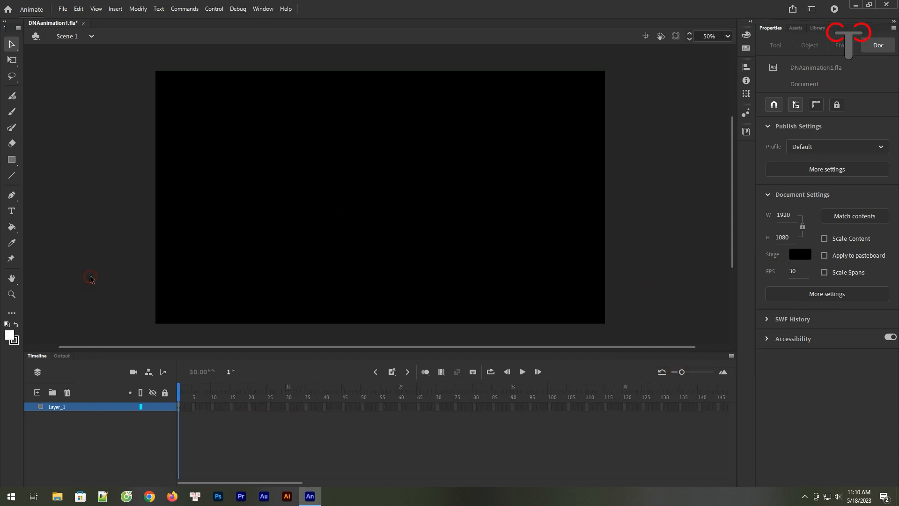
{"action": "left_click", "coordinate": [15, 345]}
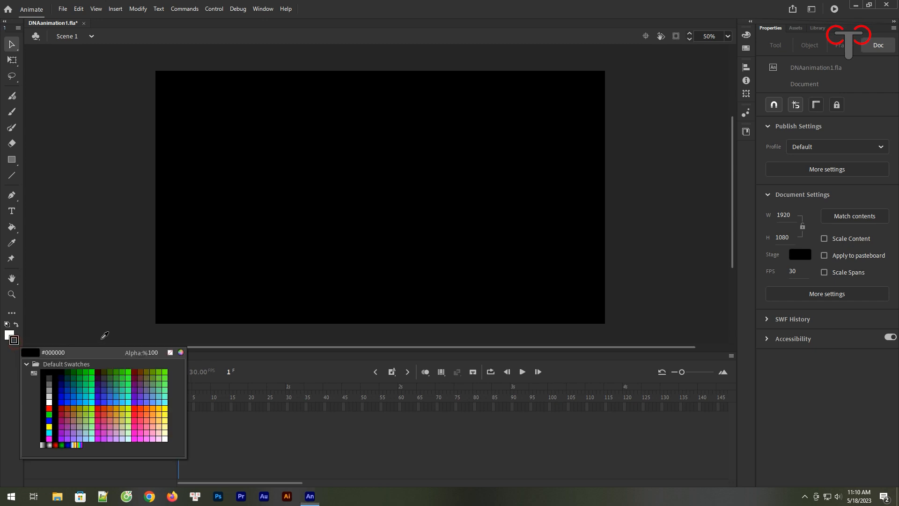
{"action": "left_click", "coordinate": [168, 351]}
{"action": "left_click", "coordinate": [12, 160]}
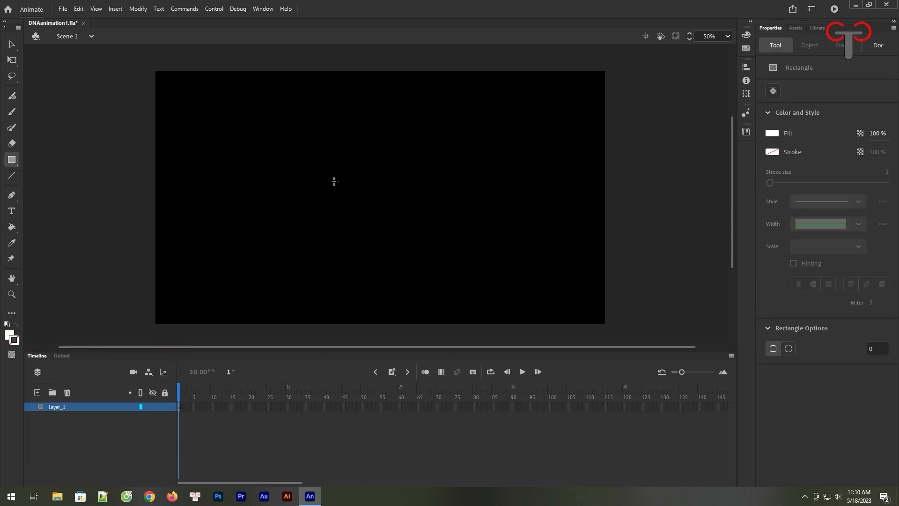
{"action": "left_click_drag", "start_coordinate": [332, 179], "coordinate": [368, 182]}
Step: Insert keyframes for the bar on Layer_1 at frames 30 and 60
{"action": "left_click", "coordinate": [287, 405]}
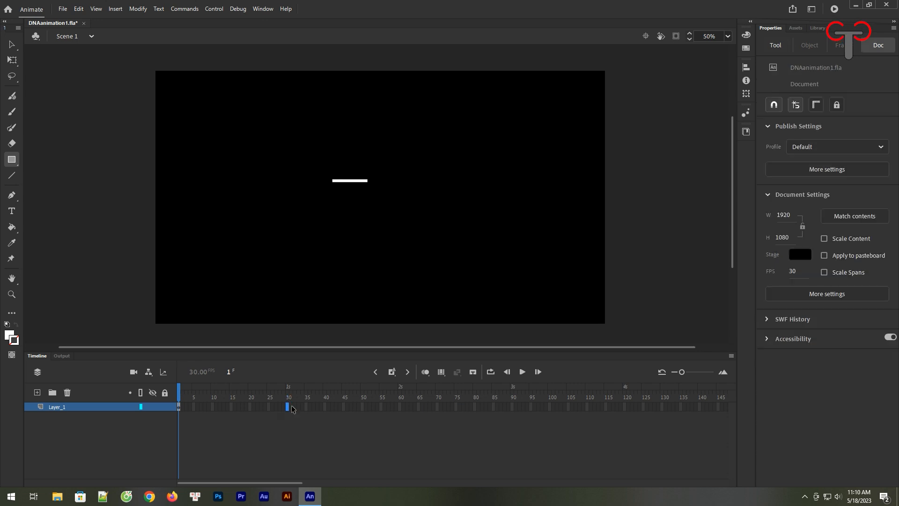
{"action": "left_click", "coordinate": [392, 371]}
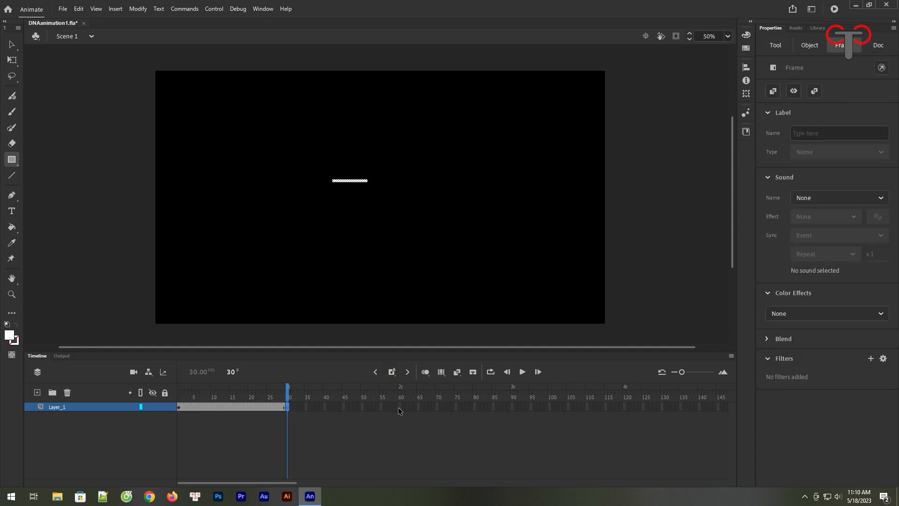
{"action": "left_click", "coordinate": [393, 372]}
Step: At frame 30 of Layer_1, use Free Transform to squeeze the bar's width symmetrically toward its centre
{"action": "left_click", "coordinate": [287, 407]}
{"action": "left_click", "coordinate": [11, 356]}
{"action": "left_click", "coordinate": [10, 356]}
{"action": "left_click", "coordinate": [11, 294]}
{"action": "left_click_drag", "start_coordinate": [301, 164], "coordinate": [388, 211]}
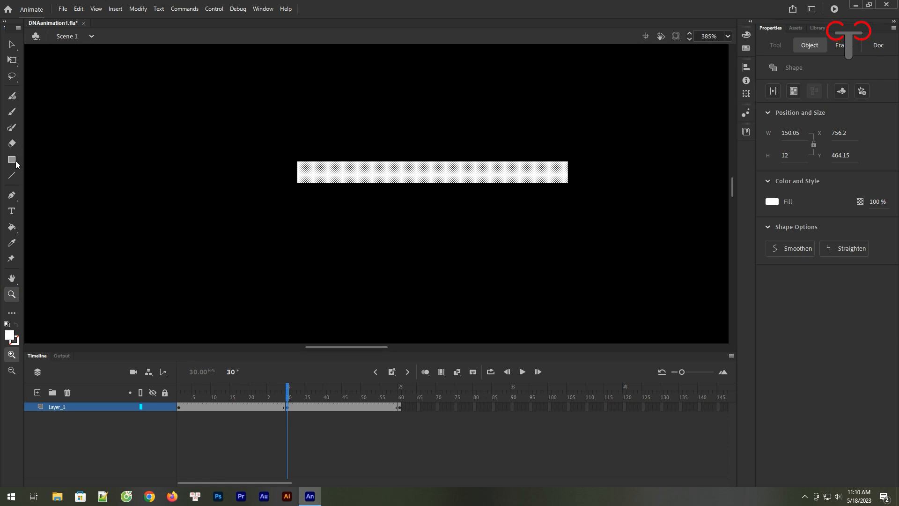
{"action": "left_click", "coordinate": [12, 60]}
{"action": "left_click_drag", "start_coordinate": [568, 172], "coordinate": [445, 178]}
Step: Create shape tweens across both keyframe spans of Layer_1
{"action": "left_click_drag", "start_coordinate": [315, 407], "coordinate": [173, 392]}
{"action": "right_click", "coordinate": [267, 408]}
{"action": "left_click", "coordinate": [318, 156]}
Step: Add Layer_2 and draw a red circle about 27 px wide at the bar's left end on frame 1
{"action": "left_click", "coordinate": [38, 392]}
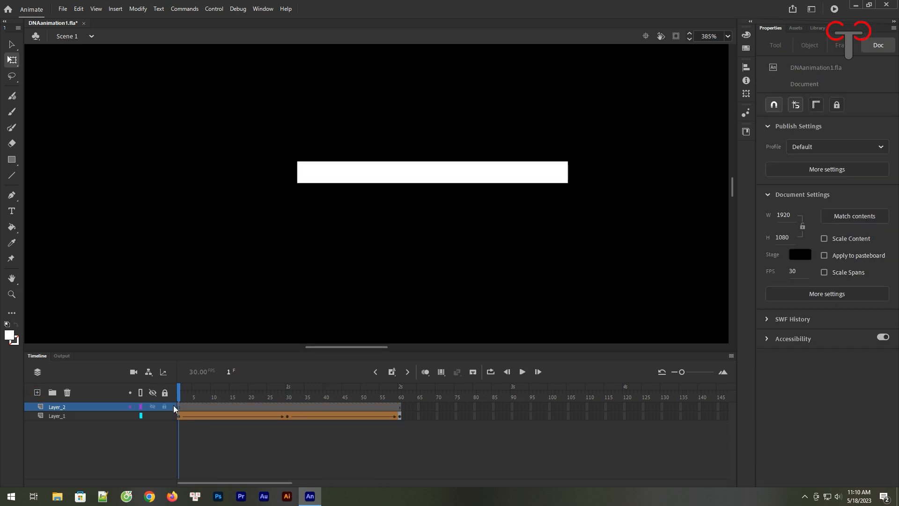
{"action": "left_click", "coordinate": [179, 407]}
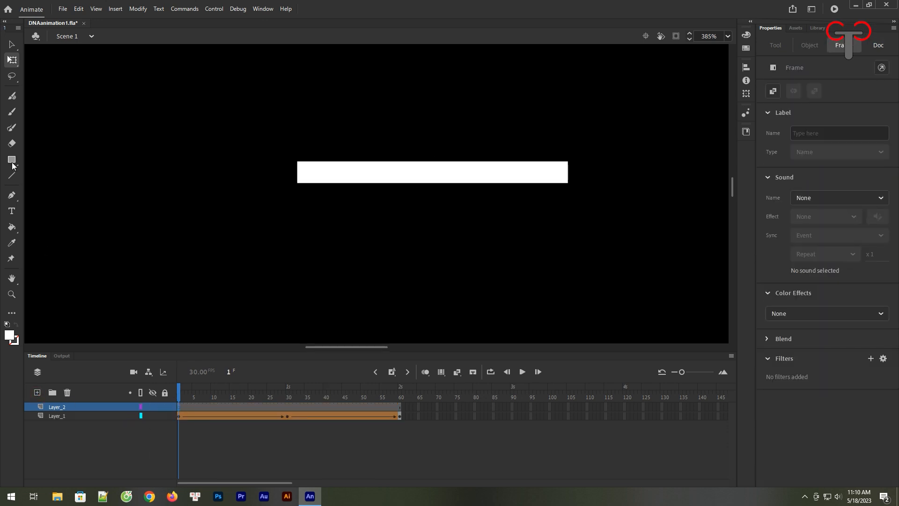
{"action": "left_click", "coordinate": [9, 336]}
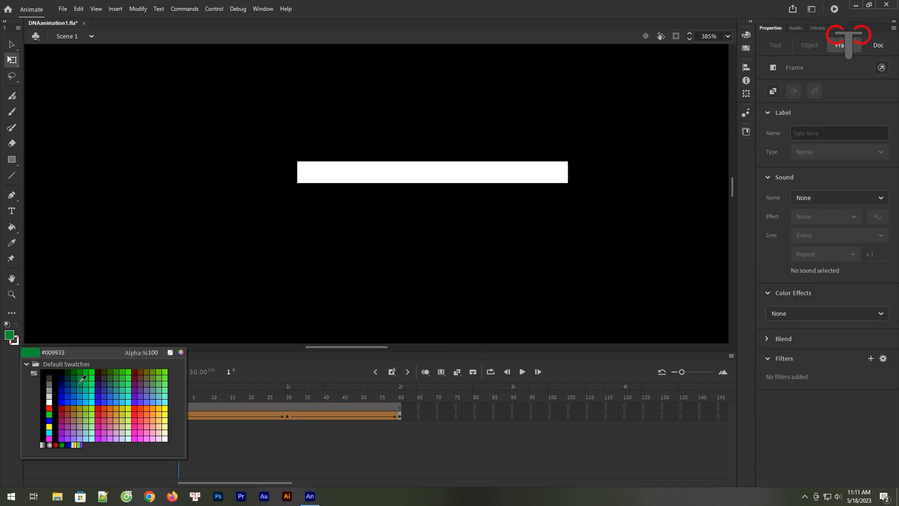
{"action": "left_click", "coordinate": [138, 406]}
{"action": "left_click", "coordinate": [12, 160]}
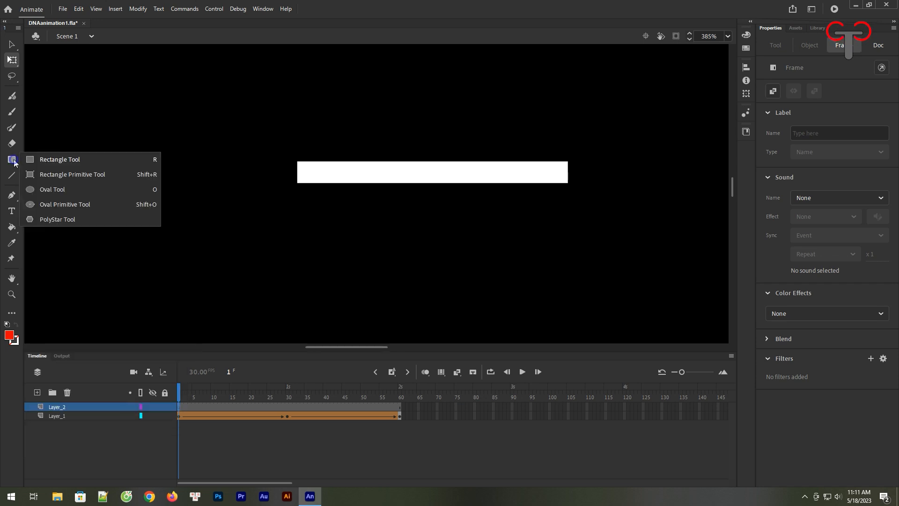
{"action": "left_click", "coordinate": [44, 190]}
{"action": "left_click_drag", "start_coordinate": [291, 171], "coordinate": [306, 195]}
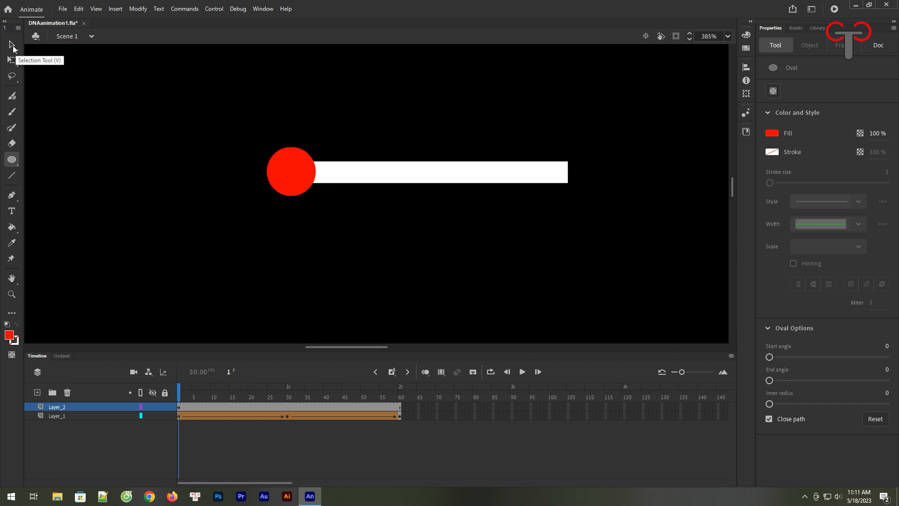
Step: Add a keyframe at frame 60 of Layer_2 and move the red circle horizontally to the bar's right end
{"action": "left_click", "coordinate": [13, 47]}
{"action": "left_click", "coordinate": [294, 176]}
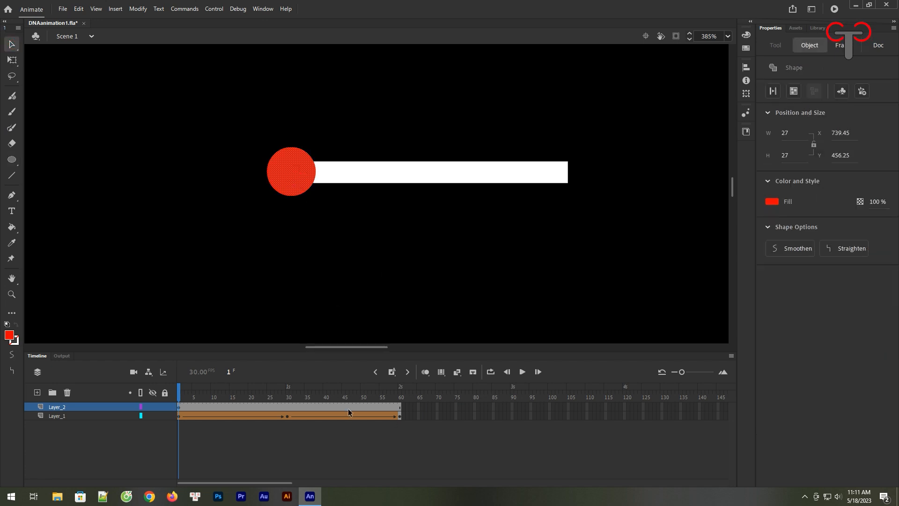
{"action": "left_click", "coordinate": [401, 409]}
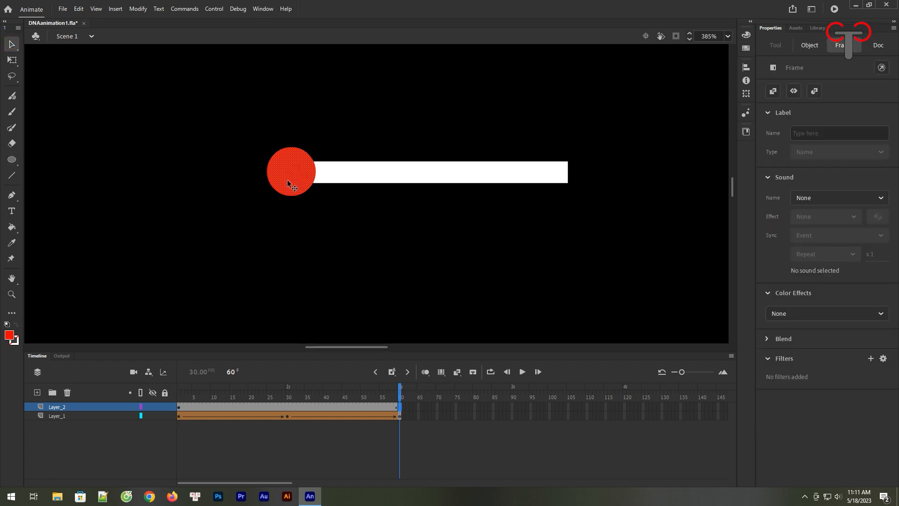
{"action": "left_click_drag", "start_coordinate": [296, 182], "coordinate": [565, 185]}
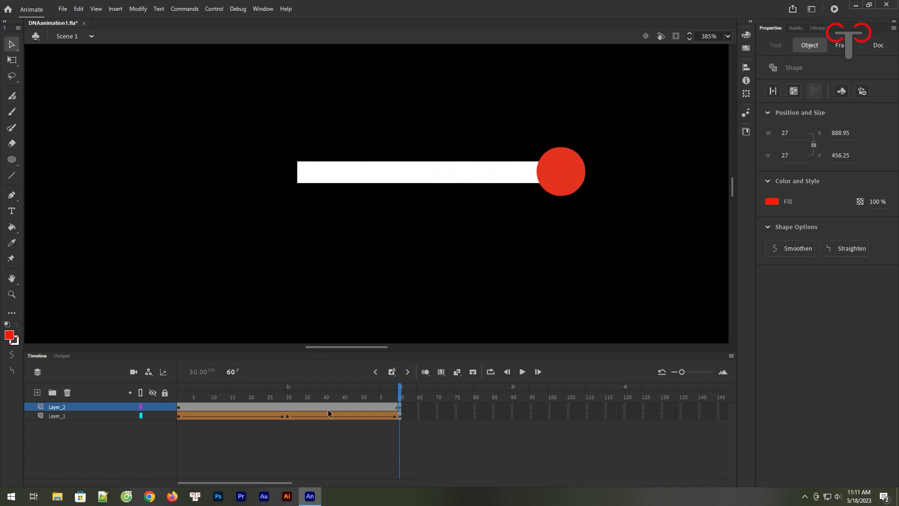
Step: Create a shape tween on Layer_2 and scrub the timeline to frame 60 to check the circle's motion
{"action": "right_click", "coordinate": [295, 408]}
{"action": "left_click", "coordinate": [337, 153]}
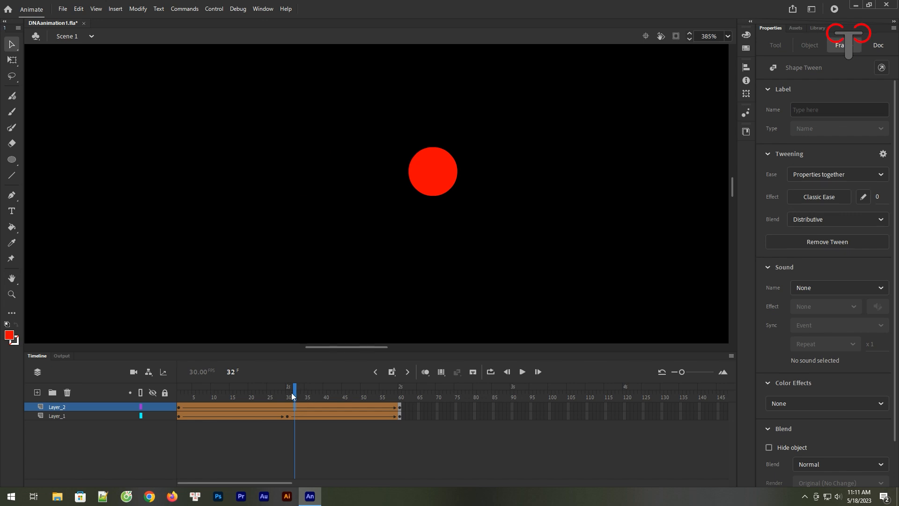
{"action": "left_click_drag", "start_coordinate": [295, 397], "coordinate": [401, 397]}
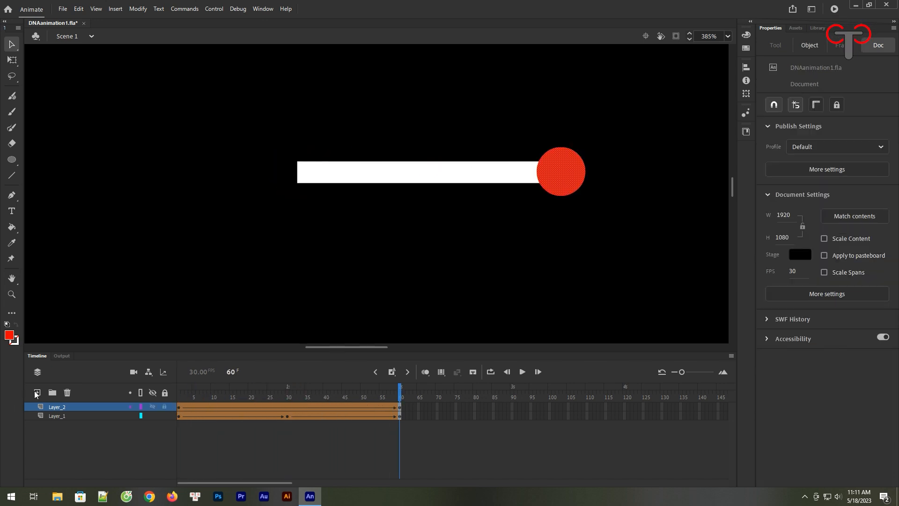
Step: Add Layer_3 and copy Layer_2's frame 60 keyframe to its frame 1 and Layer_2's frame 1 keyframe to its frame 60
{"action": "left_click", "coordinate": [36, 392]}
{"action": "left_click", "coordinate": [400, 416]}
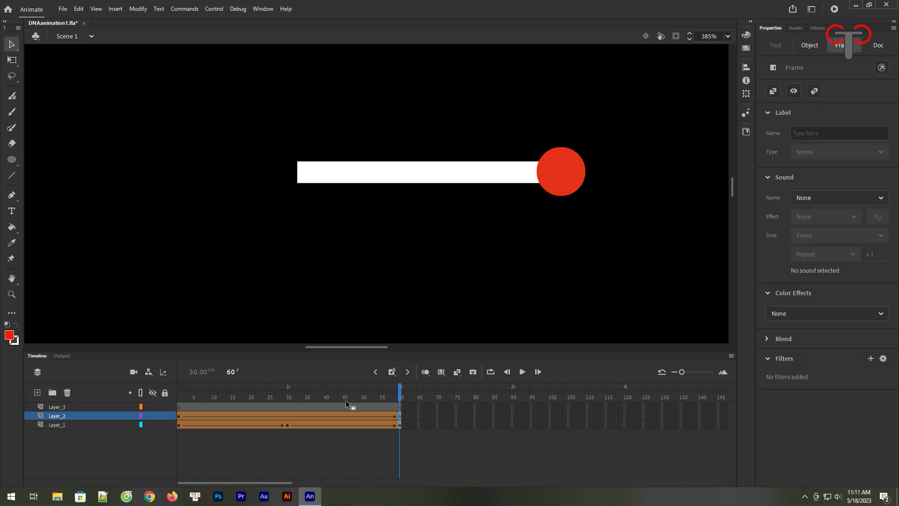
{"action": "left_click", "coordinate": [179, 407]}
{"action": "left_click", "coordinate": [179, 417]}
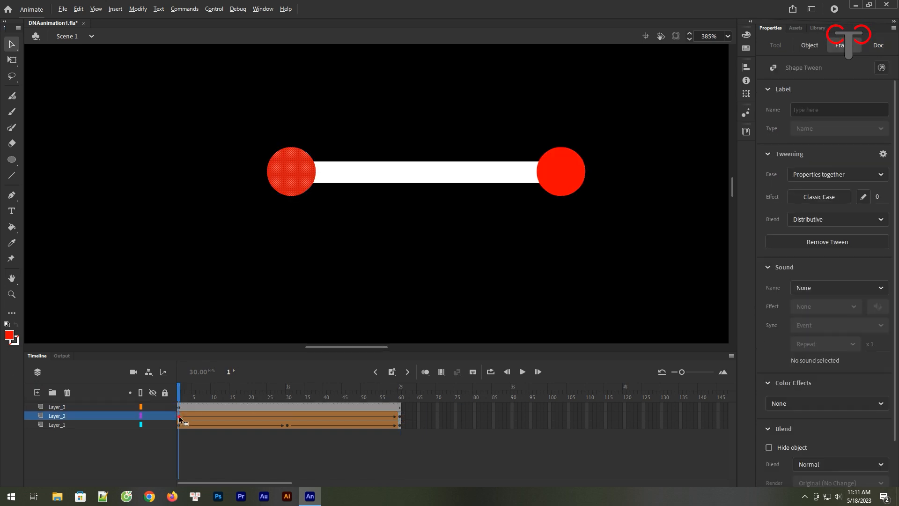
{"action": "left_click", "coordinate": [400, 407]}
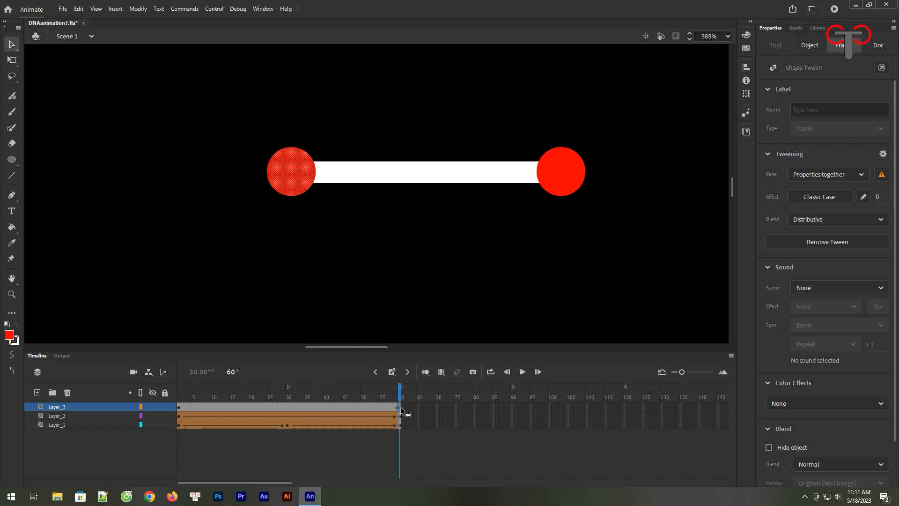
Step: Remove the shape tween from the copied keyframe at frame 60 of Layer_3
{"action": "left_click", "coordinate": [361, 409]}
{"action": "right_click", "coordinate": [400, 407]}
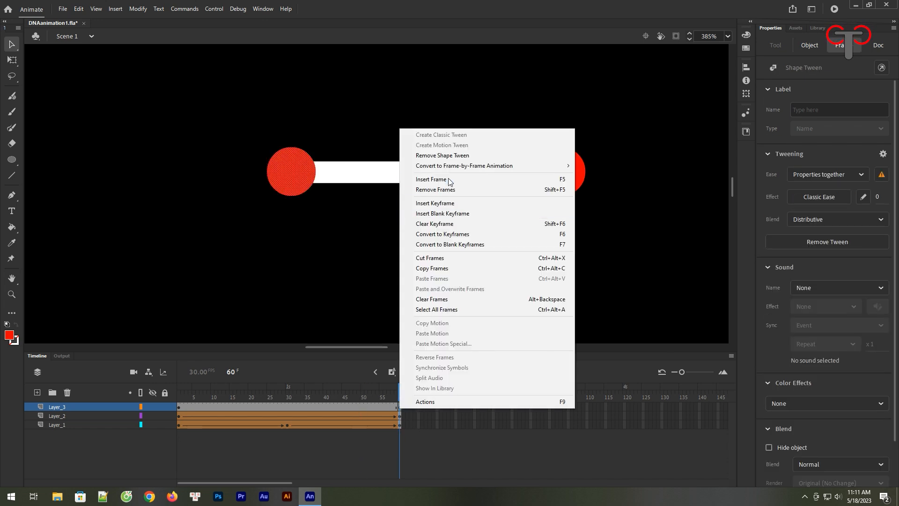
{"action": "left_click", "coordinate": [447, 157]}
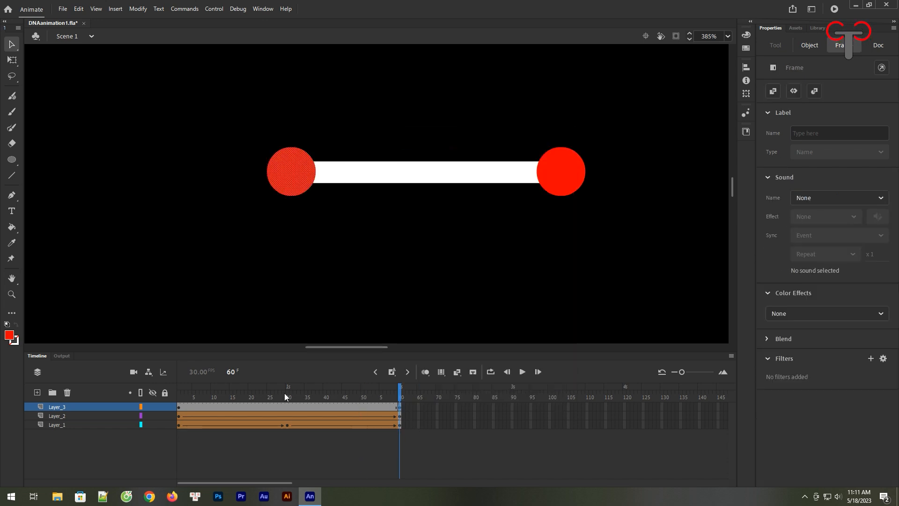
Step: Recolour the Layer_3 circle to light cyan in both keyframes, at frame 1 and frame 60
{"action": "left_click", "coordinate": [179, 407]}
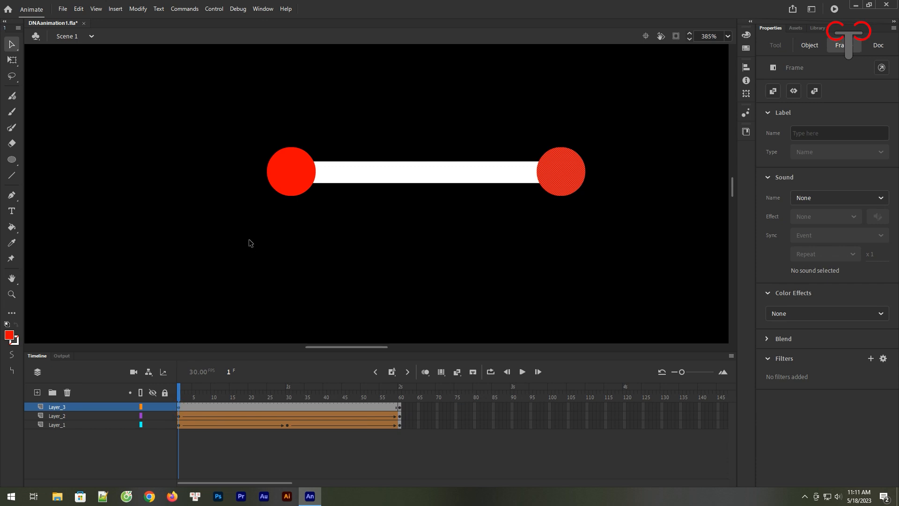
{"action": "left_click", "coordinate": [9, 335]}
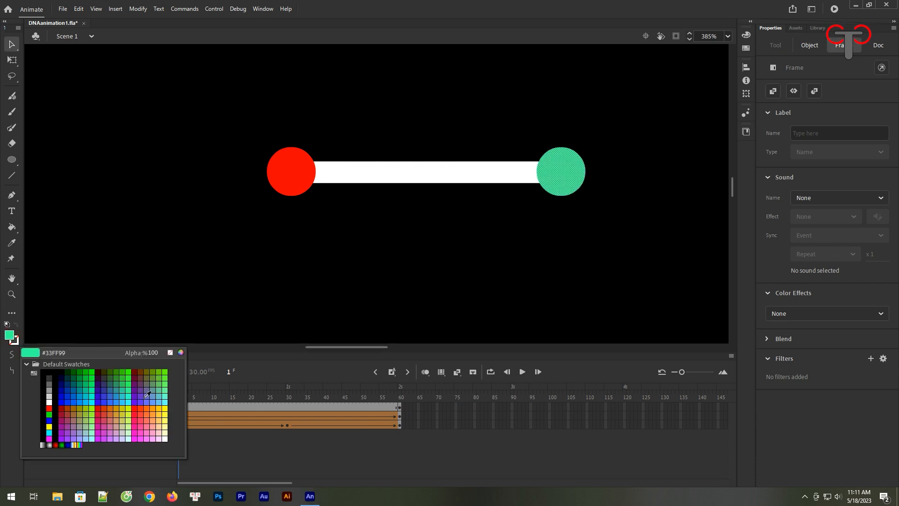
{"action": "left_click", "coordinate": [170, 397]}
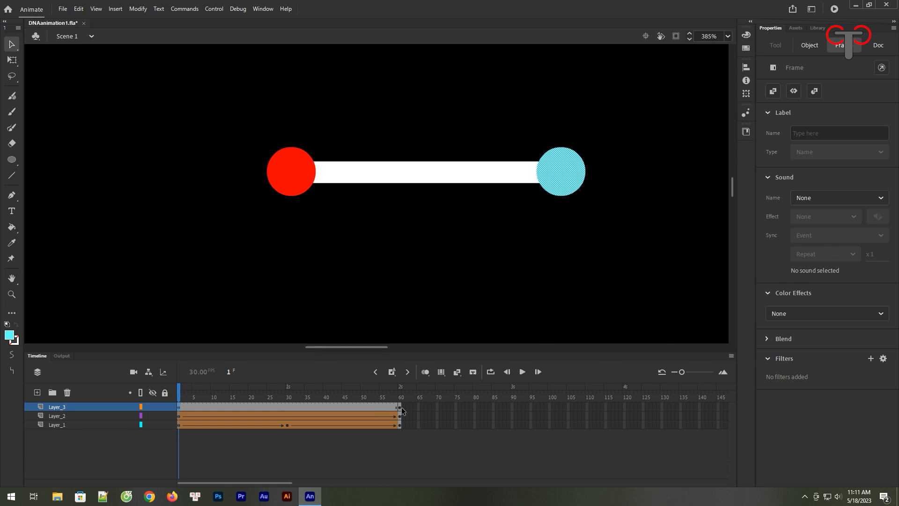
{"action": "left_click", "coordinate": [401, 411]}
{"action": "left_click", "coordinate": [10, 335]}
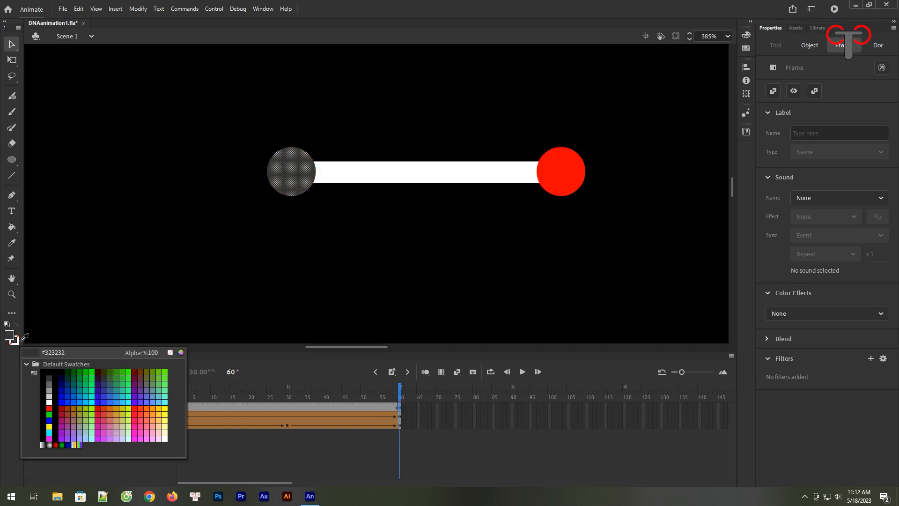
{"action": "left_click", "coordinate": [164, 402]}
Step: Create a shape tween on Layer_3 and scrub through the timeline to check the cyan circle's motion
{"action": "right_click", "coordinate": [281, 402]}
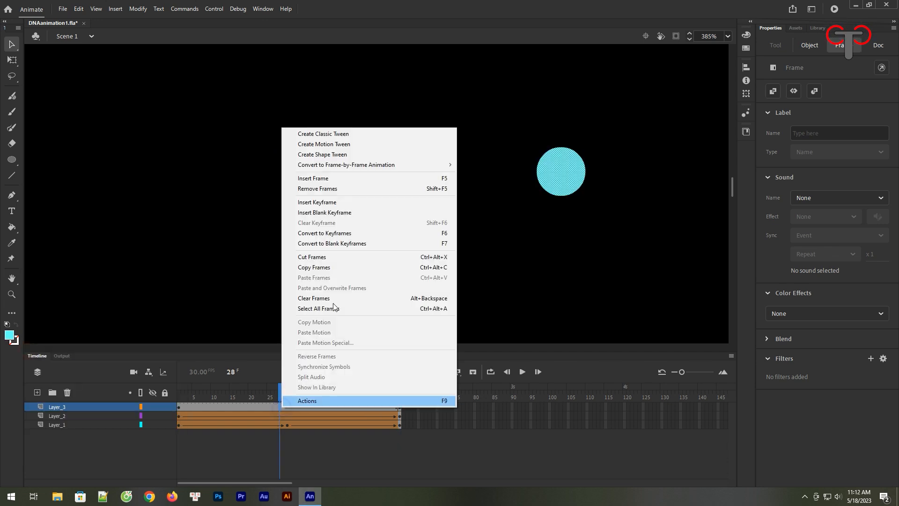
{"action": "left_click", "coordinate": [347, 152]}
{"action": "left_click_drag", "start_coordinate": [271, 399], "coordinate": [415, 407]}
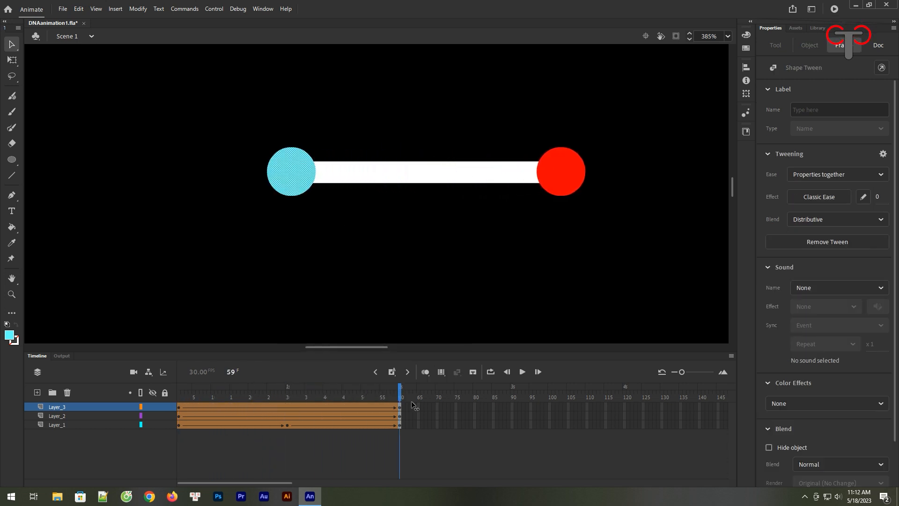
Step: Duplicate Layer_2 and Layer_3 together, and clear the selection
{"action": "left_click", "coordinate": [69, 417], "text": "shift"}
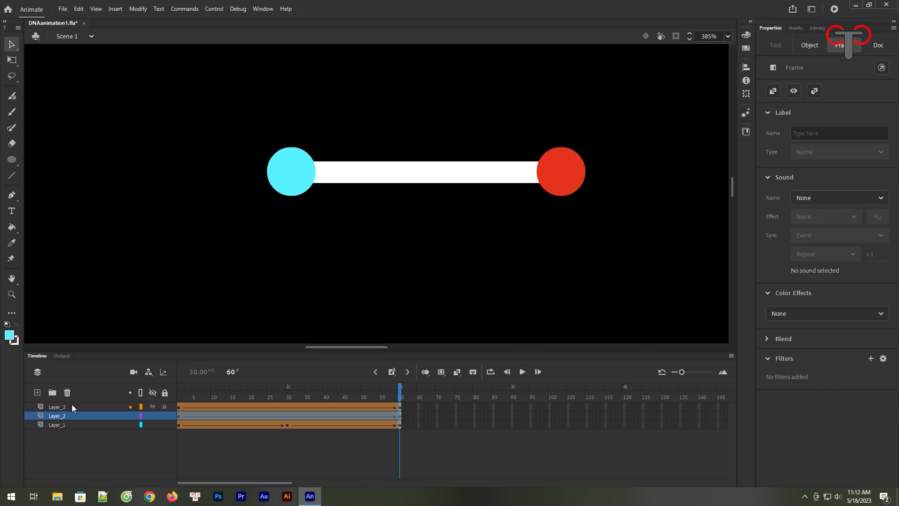
{"action": "right_click", "coordinate": [71, 405]}
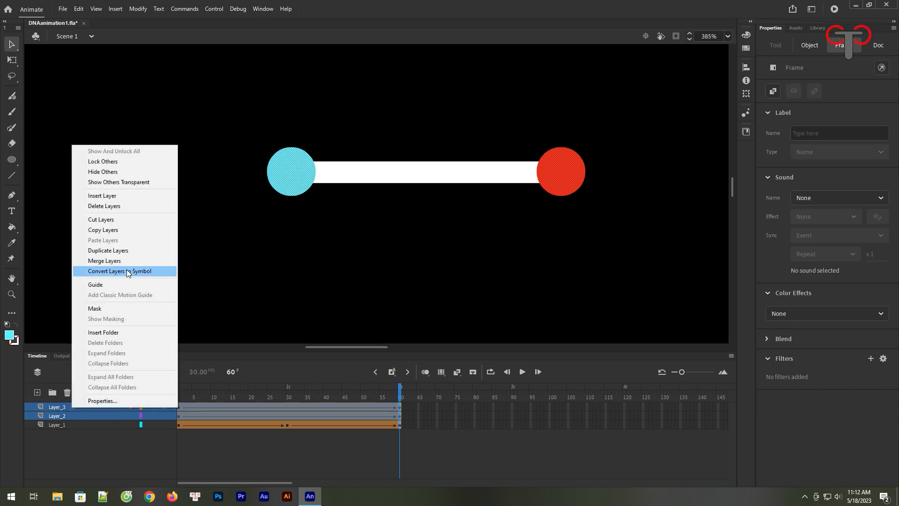
{"action": "left_click", "coordinate": [123, 251]}
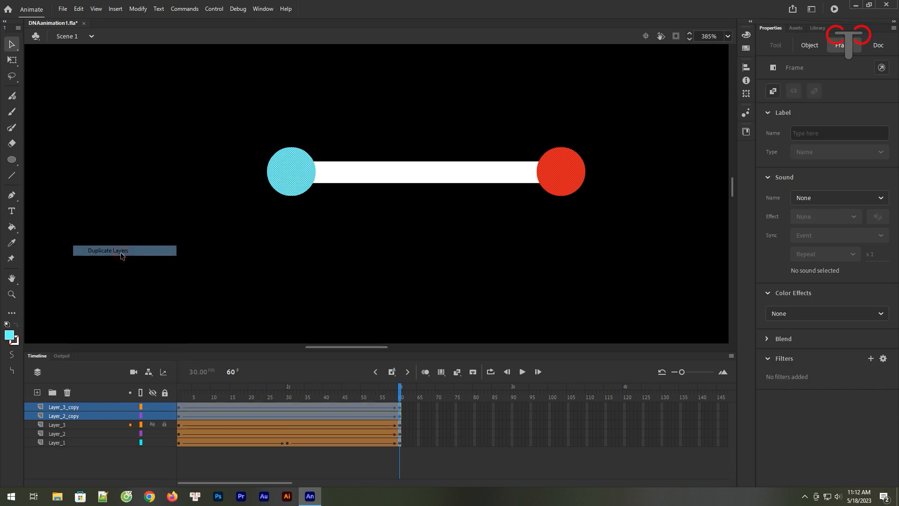
{"action": "left_click", "coordinate": [437, 468]}
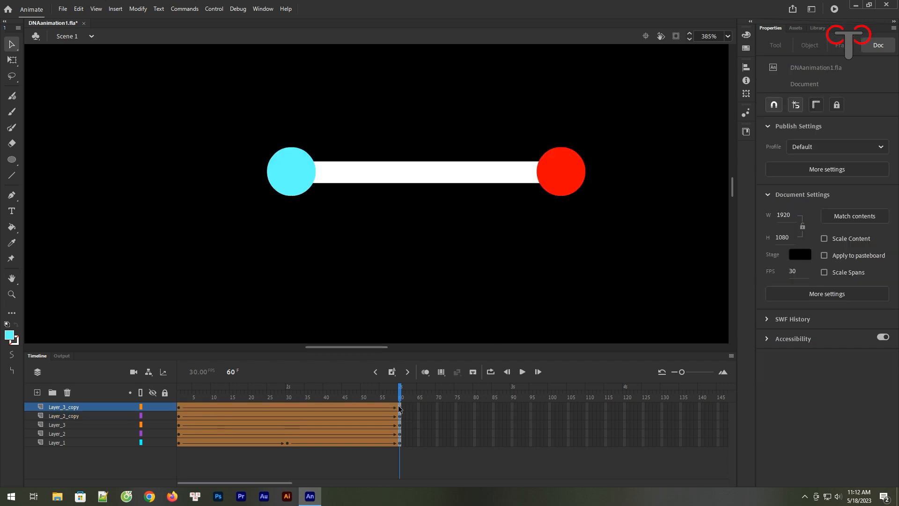
Step: Move the tween frames of Layer_3_copy and Layer_2_copy to start at frame 61, and scrub past frame 60 to check them
{"action": "mouse_move", "coordinate": [398, 406]}
{"action": "left_mouse_down"}
{"action": "mouse_move", "coordinate": [386, 414]}
{"action": "mouse_move", "coordinate": [176, 415]}
{"action": "mouse_move", "coordinate": [411, 414]}
{"action": "left_mouse_up"}
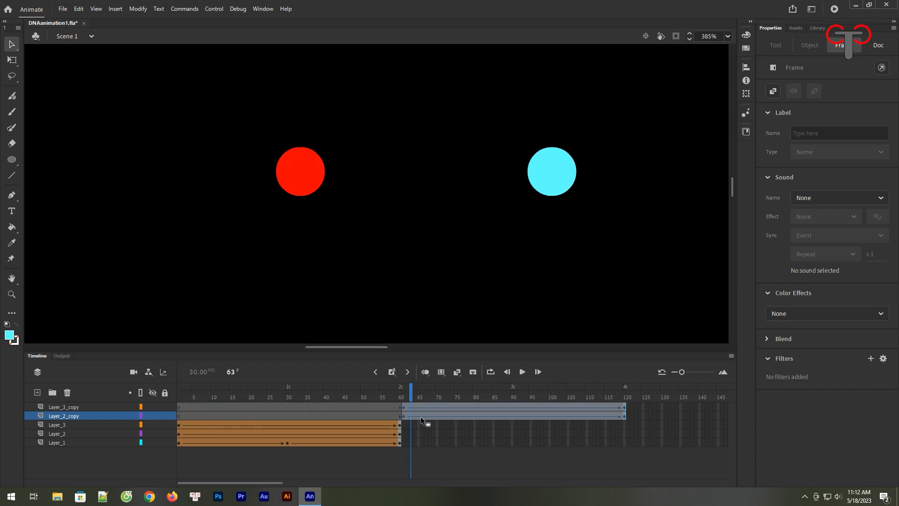
{"action": "left_click", "coordinate": [400, 394]}
{"action": "left_click_drag", "start_coordinate": [401, 396], "coordinate": [440, 397]}
Step: Duplicate Layer_1's full tween span so the copy starts at frame 61, and return the playhead to that frame
{"action": "left_click_drag", "start_coordinate": [400, 443], "coordinate": [422, 443]}
{"action": "left_click", "coordinate": [173, 443]}
{"action": "left_click_drag", "start_coordinate": [423, 396], "coordinate": [406, 403]}
Step: Reverse the tween frames from 61 to 120 on Layer_3_copy and on Layer_2_copy
{"action": "left_click_drag", "start_coordinate": [624, 407], "coordinate": [403, 407]}
{"action": "right_click", "coordinate": [426, 406]}
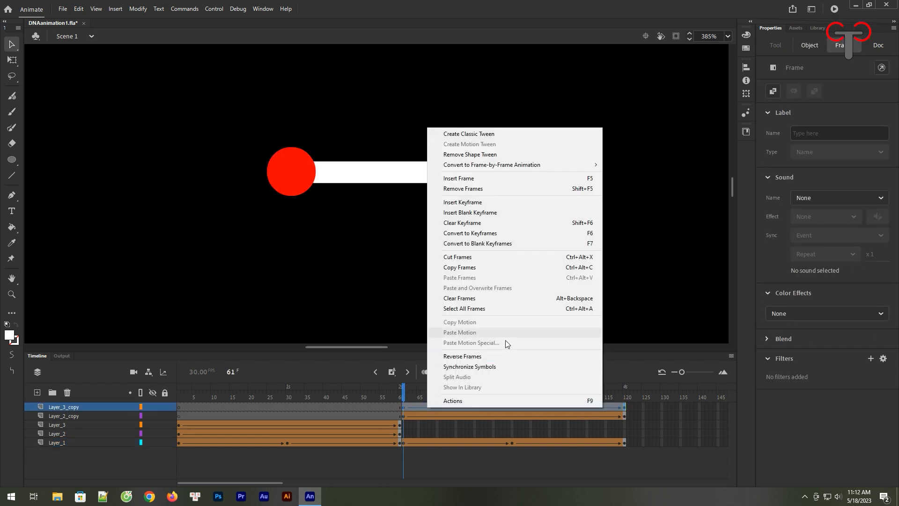
{"action": "left_click", "coordinate": [506, 354]}
{"action": "left_click_drag", "start_coordinate": [623, 416], "coordinate": [403, 417]}
{"action": "right_click", "coordinate": [426, 415]}
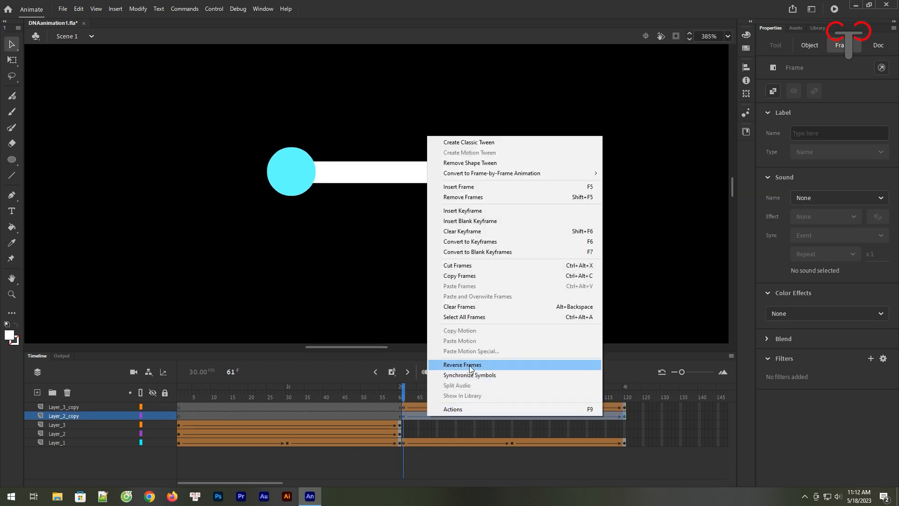
{"action": "left_click", "coordinate": [470, 364]}
Step: Scrub to the circles' crossing near frame 90, move Layer_2_copy above Layer_3_copy, and check the remaining motion
{"action": "key", "text": "comma"}
{"action": "key", "text": "comma"}
{"action": "left_click_drag", "start_coordinate": [403, 399], "coordinate": [513, 414]}
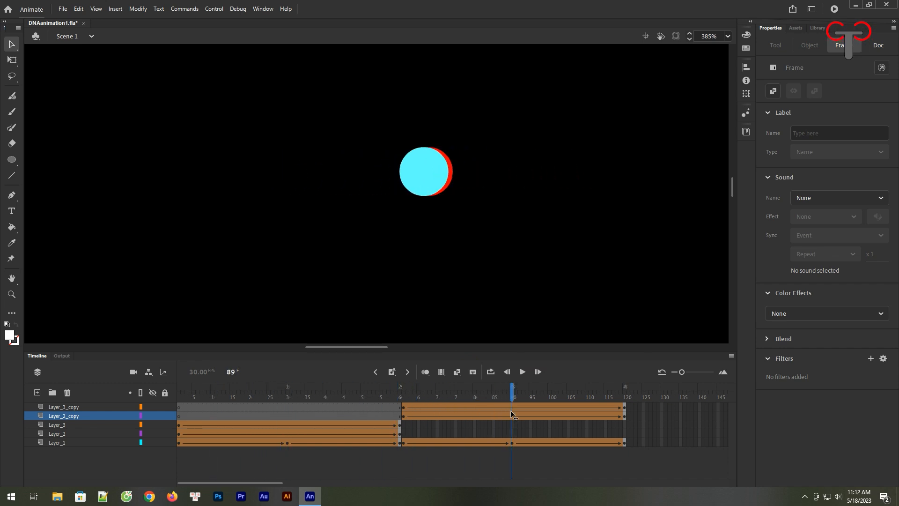
{"action": "left_click_drag", "start_coordinate": [94, 416], "coordinate": [93, 406]}
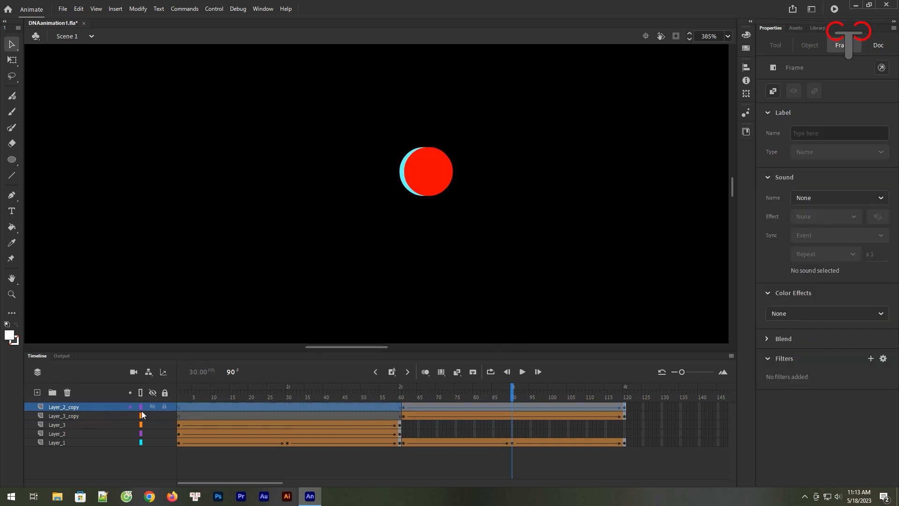
{"action": "left_click_drag", "start_coordinate": [511, 400], "coordinate": [609, 401]}
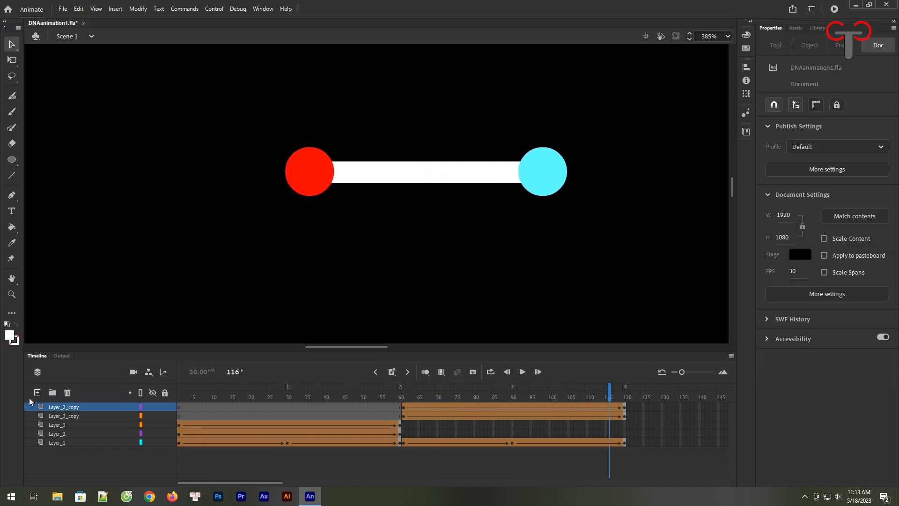
Step: Convert all five layers together into one graphic symbol
{"action": "left_click", "coordinate": [92, 406]}
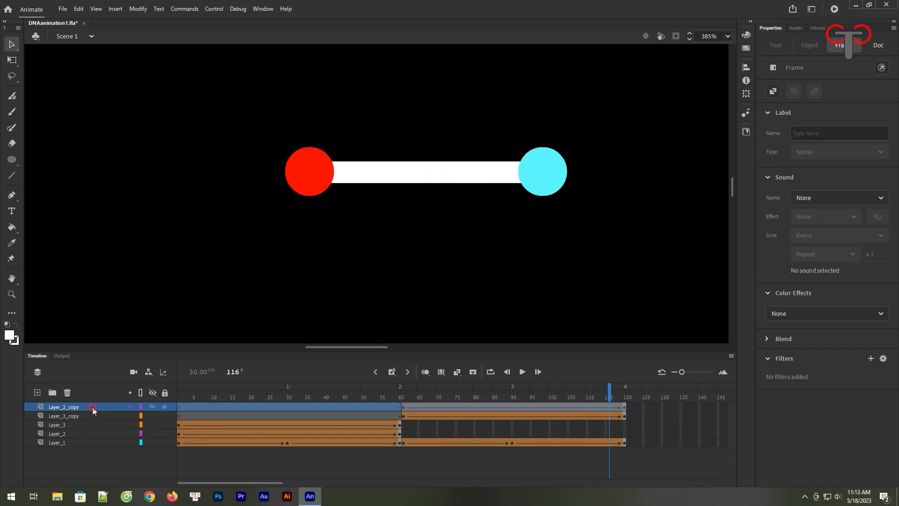
{"action": "left_click", "coordinate": [82, 441], "text": "shift"}
{"action": "right_click", "coordinate": [93, 431]}
{"action": "left_click", "coordinate": [160, 287]}
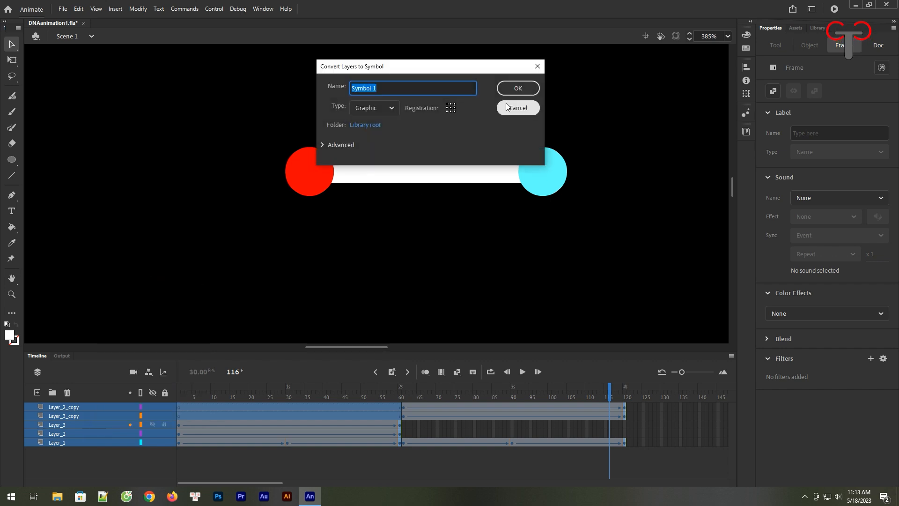
{"action": "left_click", "coordinate": [512, 91]}
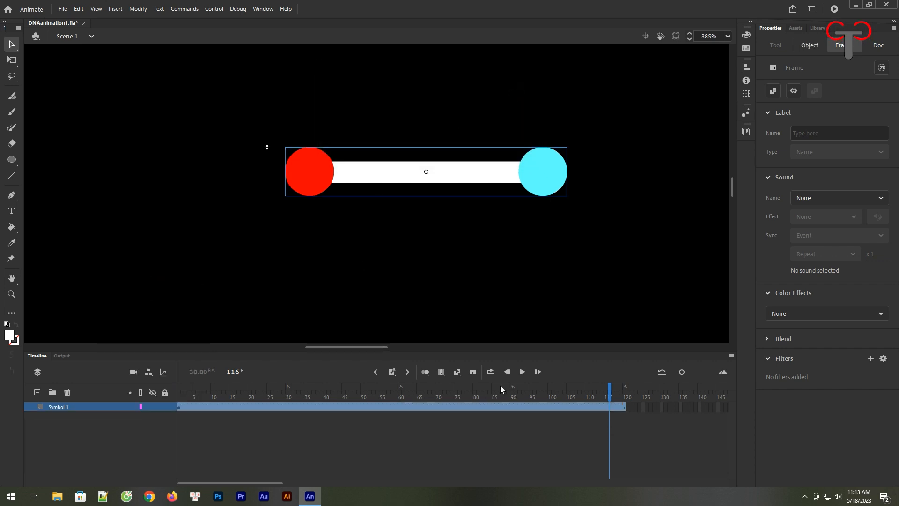
Step: Enable looped playback across the animation's frames, play it to check the motion, and return to frame 1
{"action": "left_click", "coordinate": [489, 374]}
{"action": "left_click_drag", "start_coordinate": [599, 386], "coordinate": [145, 396]}
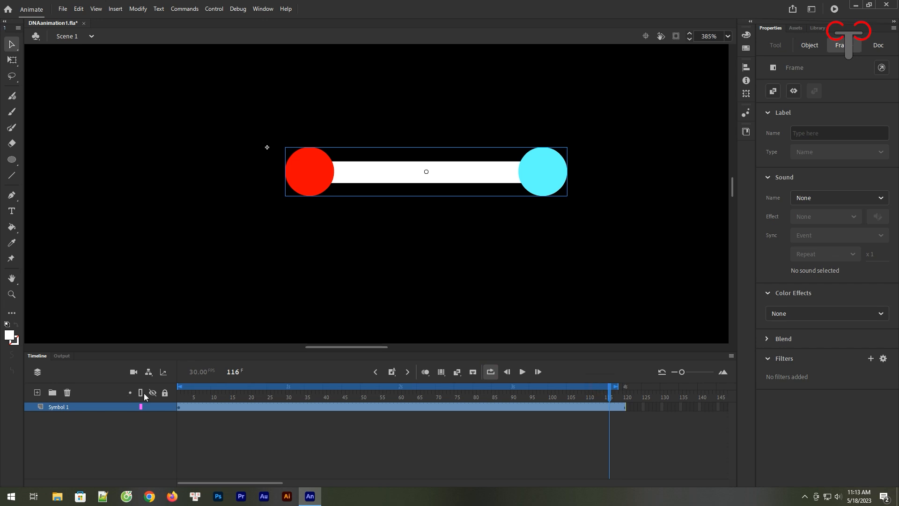
{"action": "left_click", "coordinate": [522, 372]}
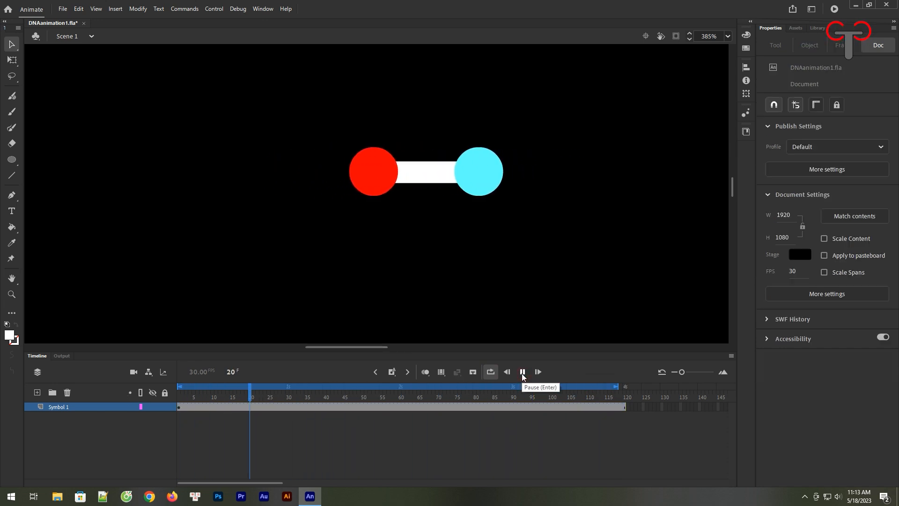
{"action": "left_click", "coordinate": [523, 371]}
{"action": "left_click_drag", "start_coordinate": [223, 400], "coordinate": [104, 398]}
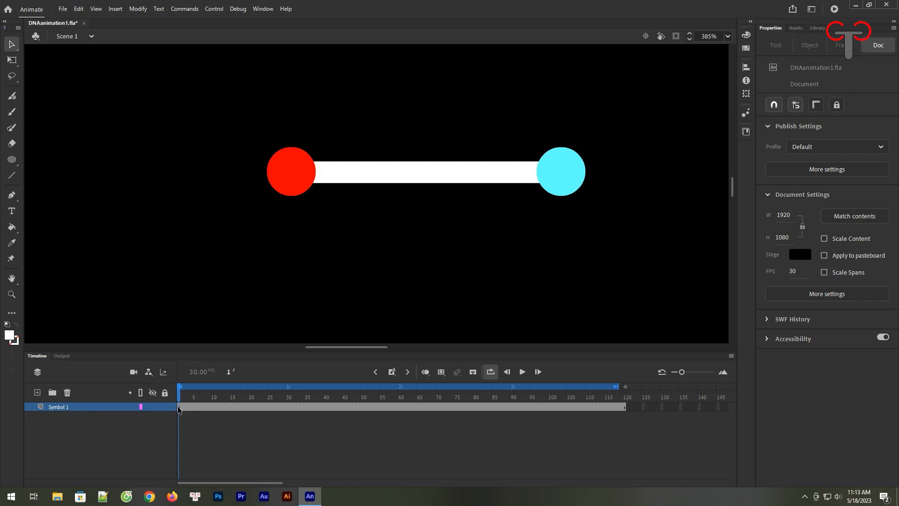
Step: Place the bar symbol lower on the stage and stack copies of it vertically to make nine evenly spaced rungs
{"action": "key", "text": "ctrl+minus"}
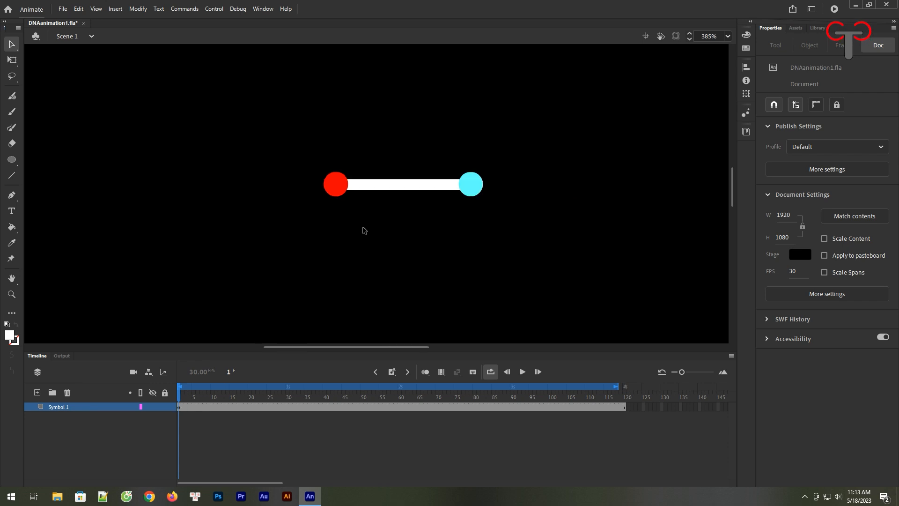
{"action": "left_click_drag", "start_coordinate": [420, 246], "coordinate": [400, 319]}
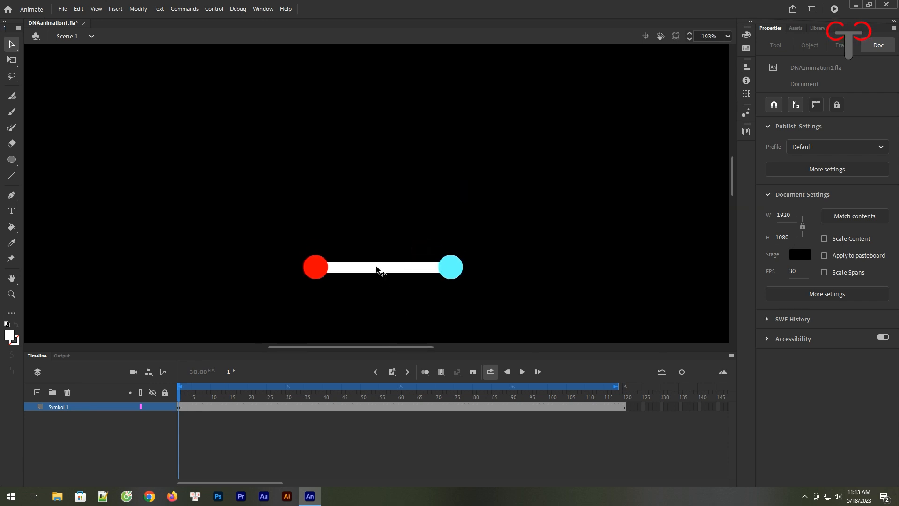
{"action": "key", "text": "ctrl+minus"}
{"action": "key", "text": "ctrl+minus"}
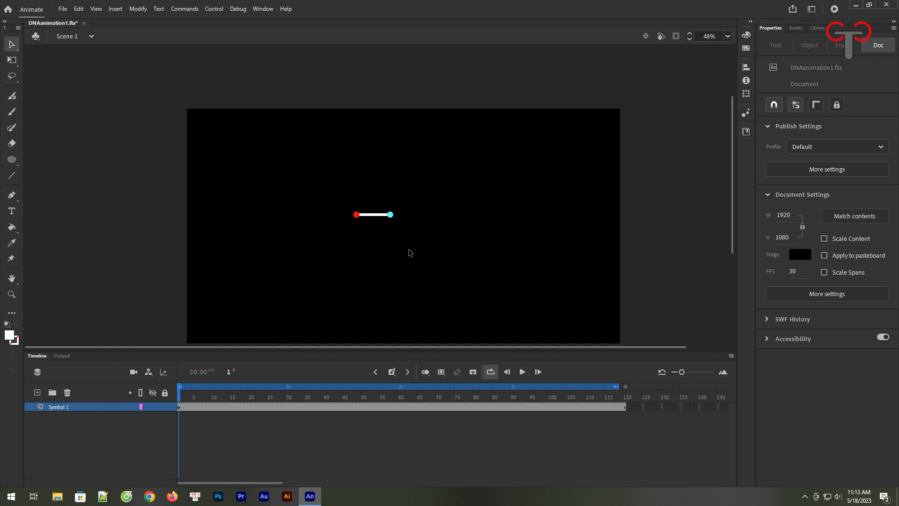
{"action": "left_click", "coordinate": [397, 237]}
{"action": "left_click", "coordinate": [380, 216]}
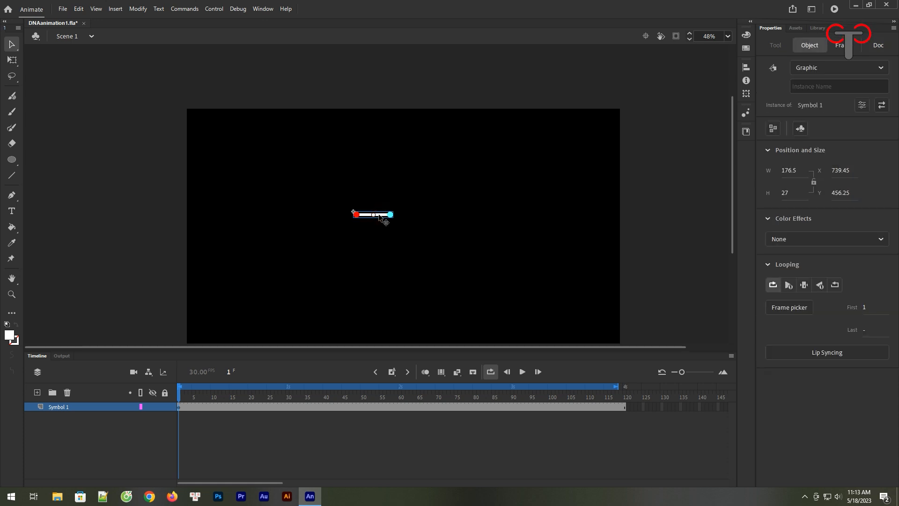
{"action": "left_click_drag", "start_coordinate": [379, 215], "coordinate": [382, 276]}
{"action": "mouse_move", "coordinate": [442, 243]}
{"action": "left_mouse_down"}
{"action": "mouse_move", "coordinate": [352, 307]}
{"action": "mouse_move", "coordinate": [384, 252]}
{"action": "left_mouse_up"}
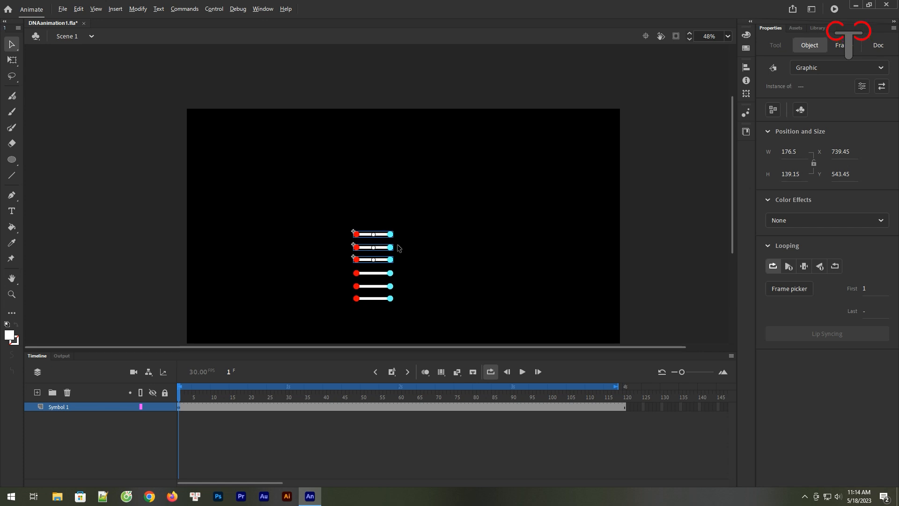
{"action": "left_click_drag", "start_coordinate": [385, 249], "coordinate": [383, 211]}
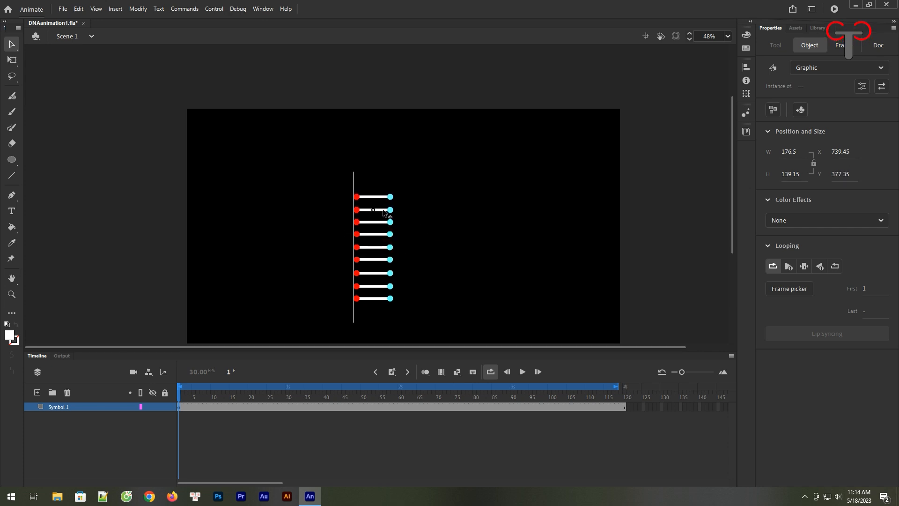
Step: Duplicate all nine rungs directly above the existing ones to form an 18-rung column, and clear the selection
{"action": "left_click_drag", "start_coordinate": [428, 176], "coordinate": [321, 340]}
{"action": "left_click_drag", "start_coordinate": [384, 260], "coordinate": [381, 147]}
{"action": "left_click", "coordinate": [495, 195]}
Step: Set the looping first frame of the second, third and fourth rungs from the bottom to 5, 10 and 15
{"action": "left_click", "coordinate": [387, 287]}
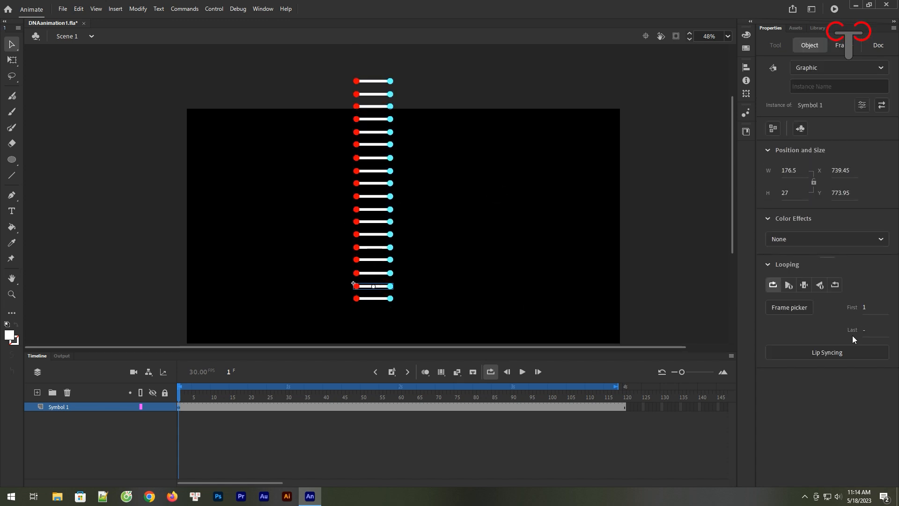
{"action": "left_click", "coordinate": [864, 308]}
{"action": "type", "text": "5"}
{"action": "key", "text": "Return"}
{"action": "left_click", "coordinate": [390, 273]}
{"action": "left_click", "coordinate": [866, 307]}
{"action": "type", "text": "10"}
{"action": "key", "text": "Return"}
{"action": "left_click", "coordinate": [391, 260]}
{"action": "type", "text": "15"}
{"action": "key", "text": "Return"}
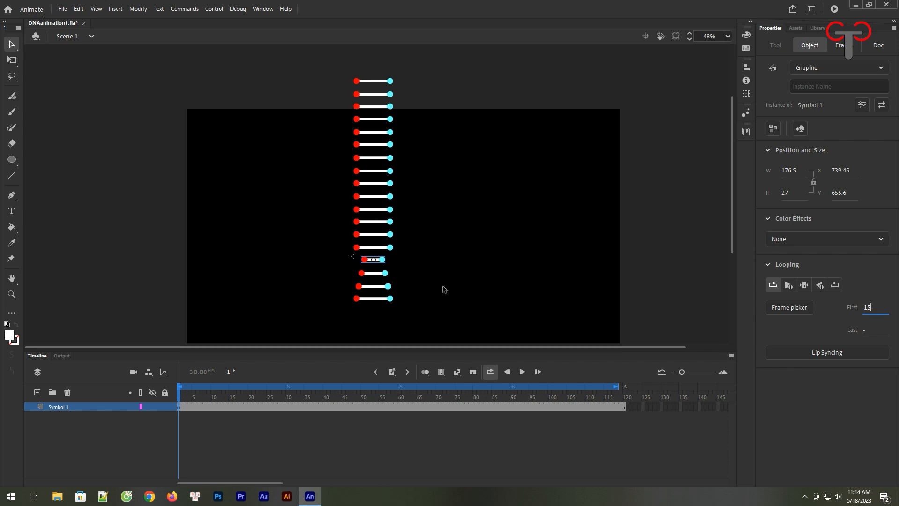
Step: Set the looping first frame of the fifth, sixth and seventh rungs in continuing five-frame increments, ending at 30
{"action": "left_click", "coordinate": [392, 248]}
{"action": "type", "text": "2"}
{"action": "key", "text": "Return"}
{"action": "left_click", "coordinate": [391, 234]}
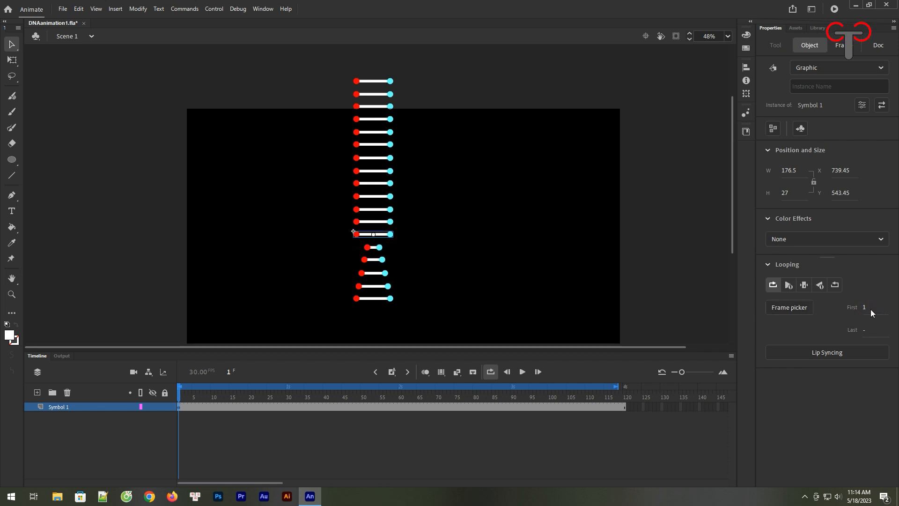
{"action": "type", "text": "2"}
{"action": "key", "text": "Return"}
{"action": "left_click", "coordinate": [391, 222]}
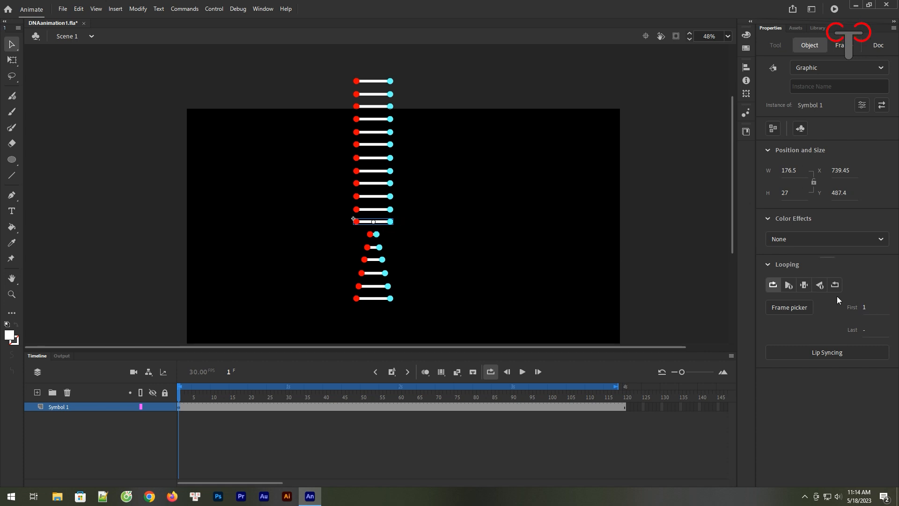
{"action": "type", "text": "30"}
{"action": "key", "text": "Return"}
Step: Set the looping first frame of the eighth, ninth and tenth rungs from the bottom to 35, 40 and 45
{"action": "left_click", "coordinate": [392, 210]}
{"action": "type", "text": "35"}
{"action": "key", "text": "Return"}
{"action": "left_click", "coordinate": [393, 197]}
{"action": "left_click", "coordinate": [866, 307]}
{"action": "type", "text": "40"}
{"action": "key", "text": "Return"}
{"action": "left_click", "coordinate": [392, 184]}
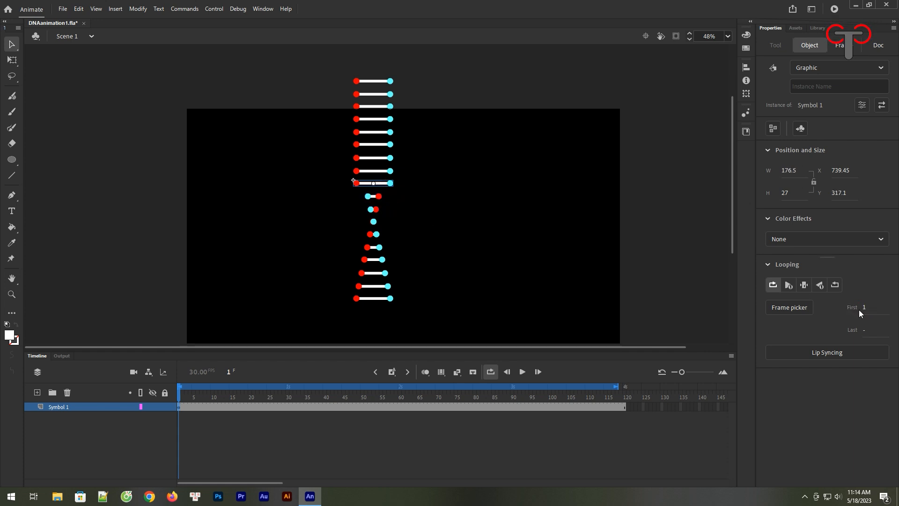
{"action": "type", "text": "45"}
Step: Set the looping first frame of the eleventh, twelfth and thirteenth rungs in continuing five-frame increments, ending at 60
{"action": "left_click", "coordinate": [391, 172]}
{"action": "left_click", "coordinate": [867, 308]}
{"action": "type", "text": "5"}
{"action": "key", "text": "Return"}
{"action": "left_click", "coordinate": [391, 158]}
{"action": "type", "text": "55"}
{"action": "left_click", "coordinate": [391, 144]}
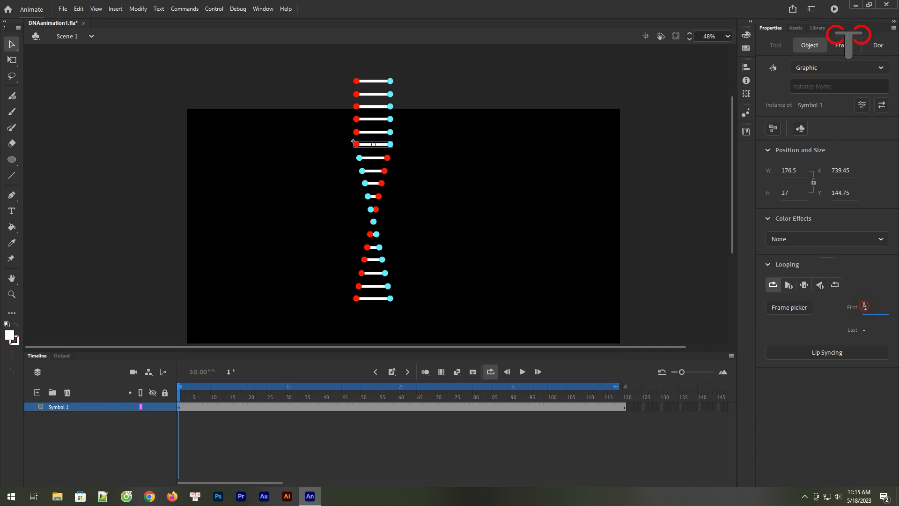
{"action": "type", "text": "60"}
Step: Delete the five rungs above the thirteenth one and play the strand animation to check it
{"action": "left_click_drag", "start_coordinate": [424, 59], "coordinate": [353, 138]}
{"action": "key", "text": "Delete"}
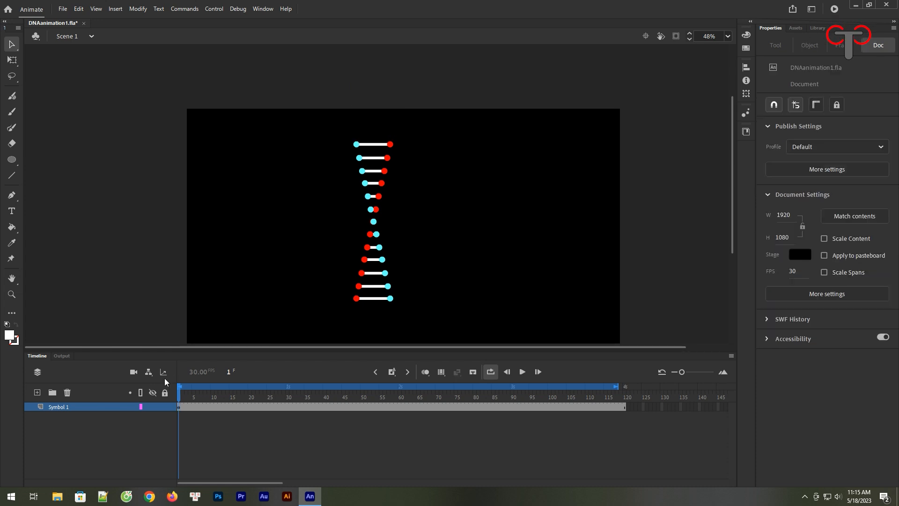
{"action": "left_click", "coordinate": [522, 372]}
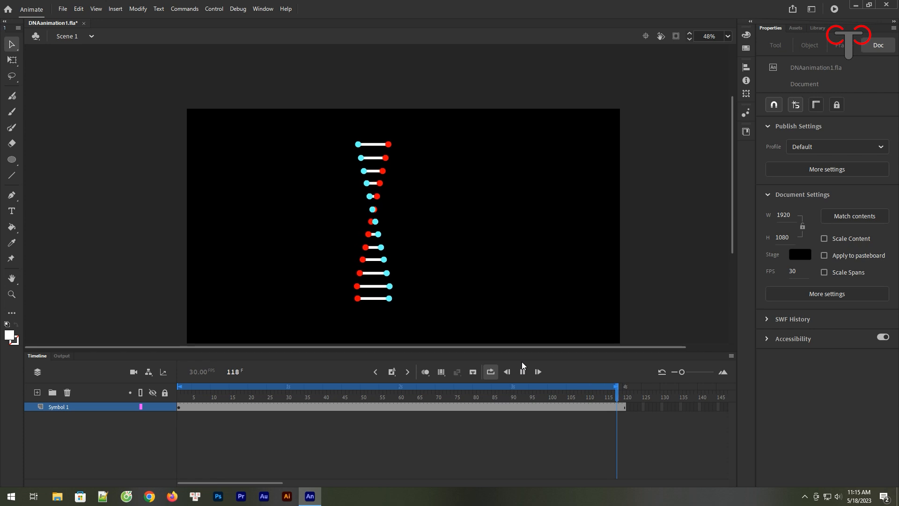
{"action": "key", "text": "Return"}
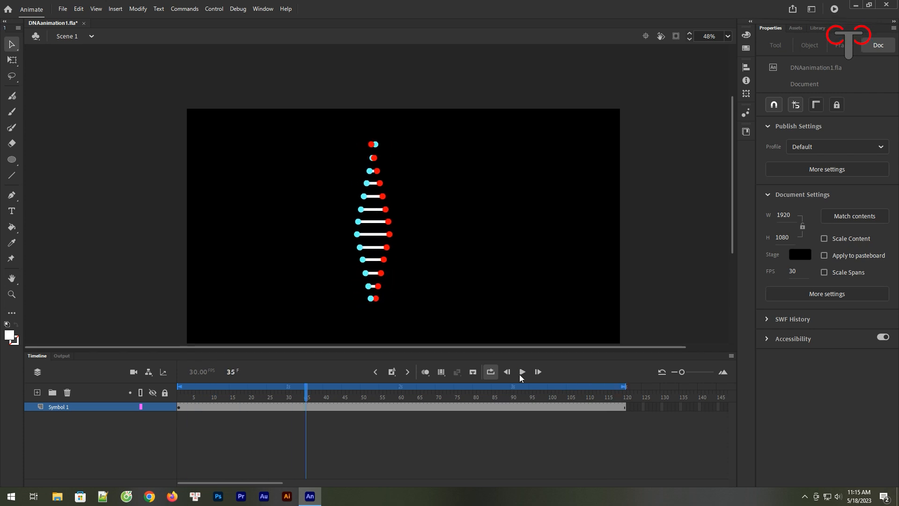
Step: Convert the layer holding the thirteen rungs into a single symbol, and play the loop to check it
{"action": "right_click", "coordinate": [60, 408]}
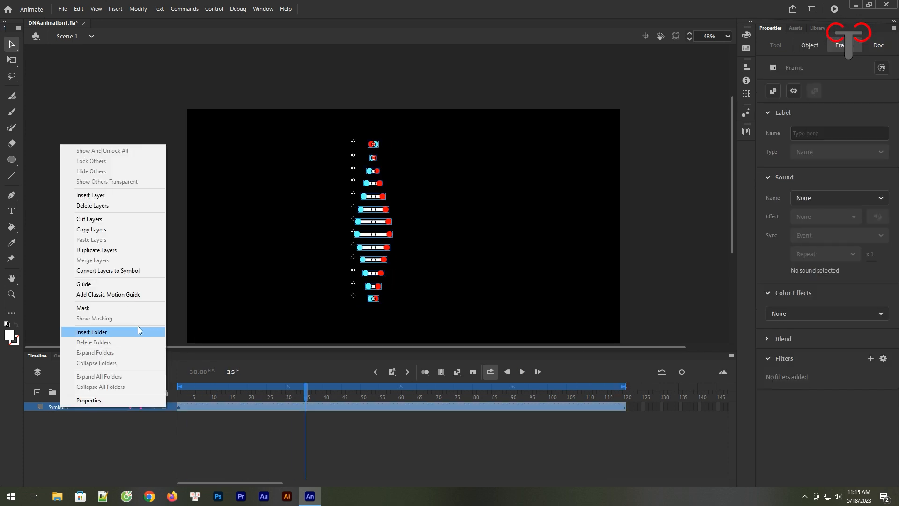
{"action": "left_click", "coordinate": [121, 274]}
{"action": "left_click", "coordinate": [506, 87]}
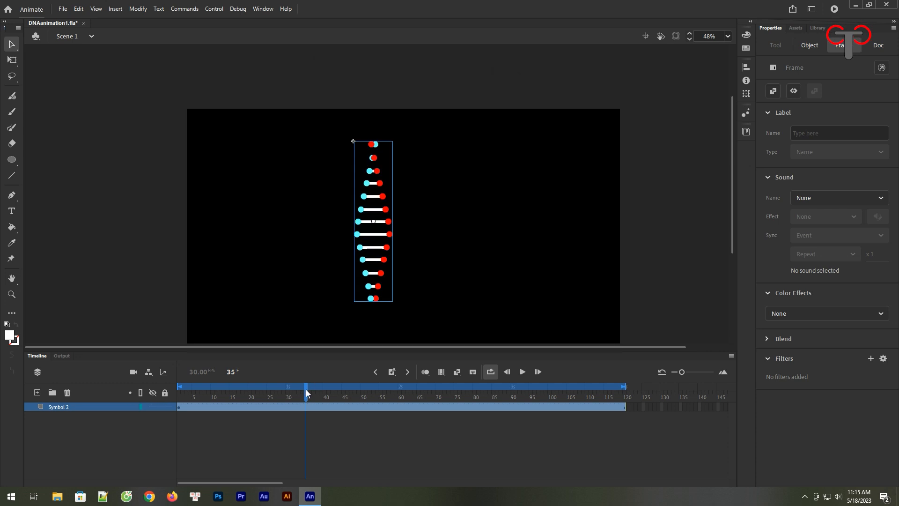
{"action": "key", "text": "Return"}
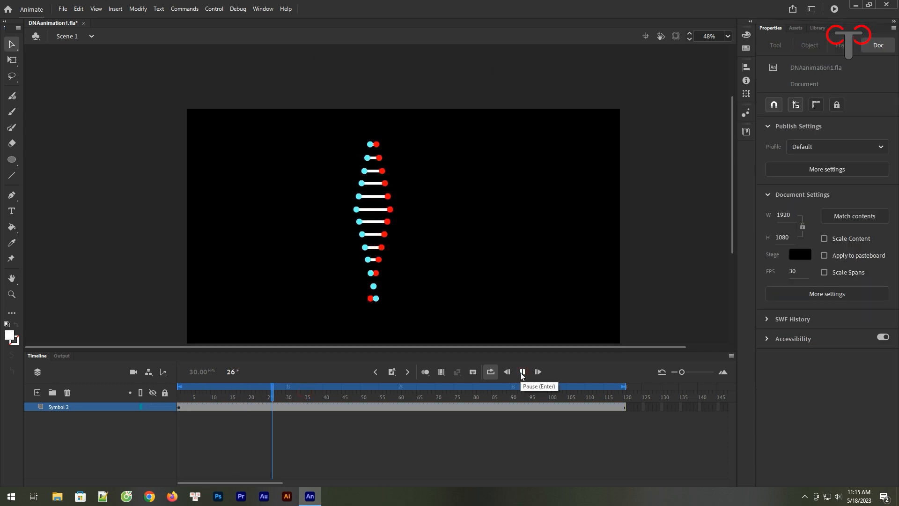
{"action": "left_click", "coordinate": [522, 372]}
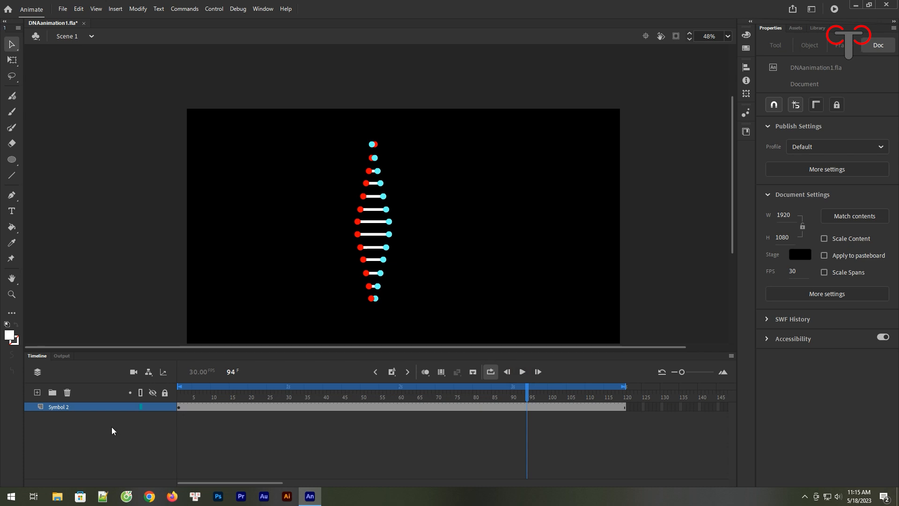
Step: Add a new layer above the strand, go to its frame 1, and set the Line tool's stroke to light cyan
{"action": "left_click", "coordinate": [37, 394]}
{"action": "left_click", "coordinate": [180, 406]}
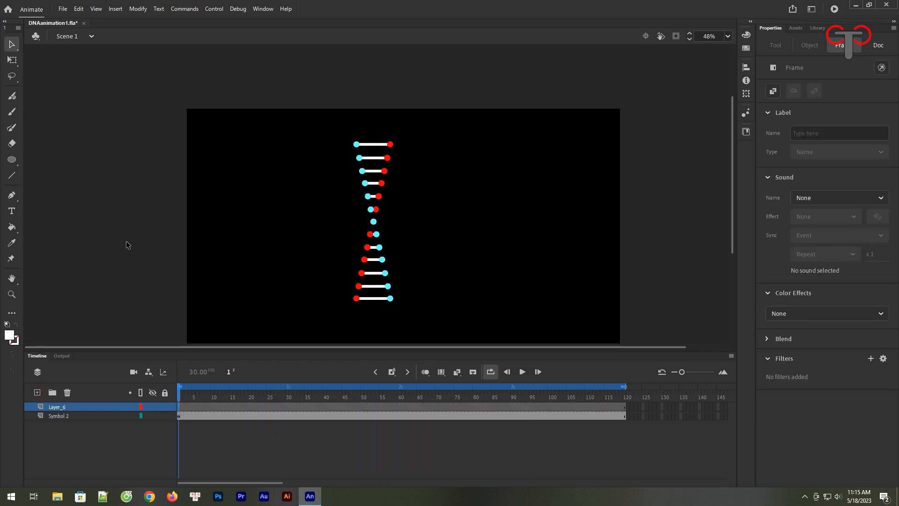
{"action": "left_click", "coordinate": [15, 176]}
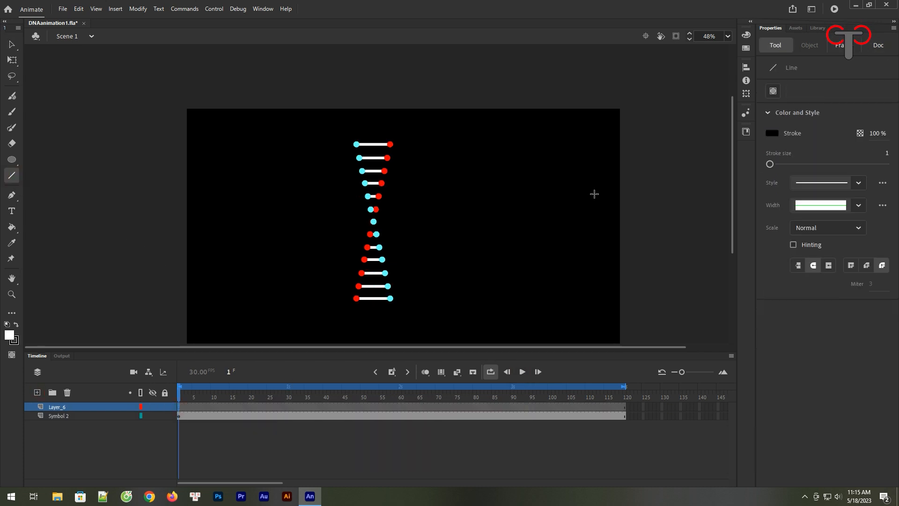
{"action": "left_click", "coordinate": [774, 135]}
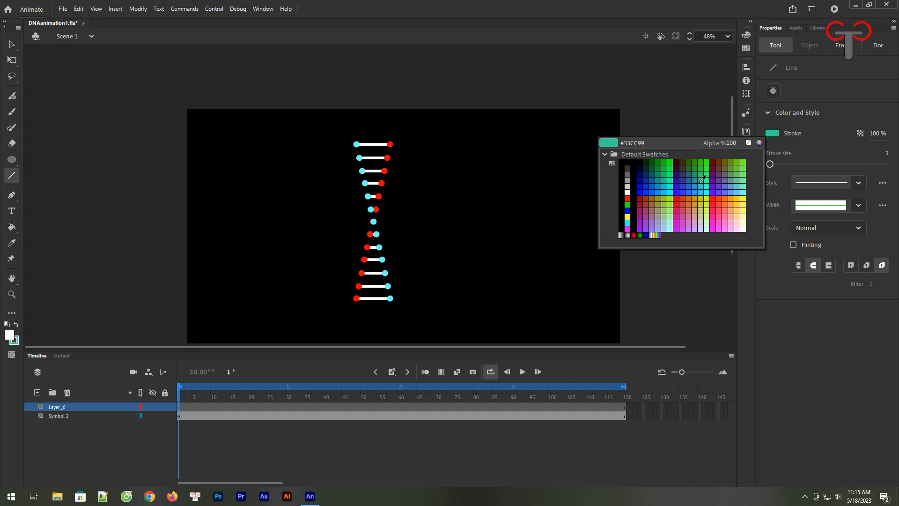
{"action": "left_click", "coordinate": [742, 191]}
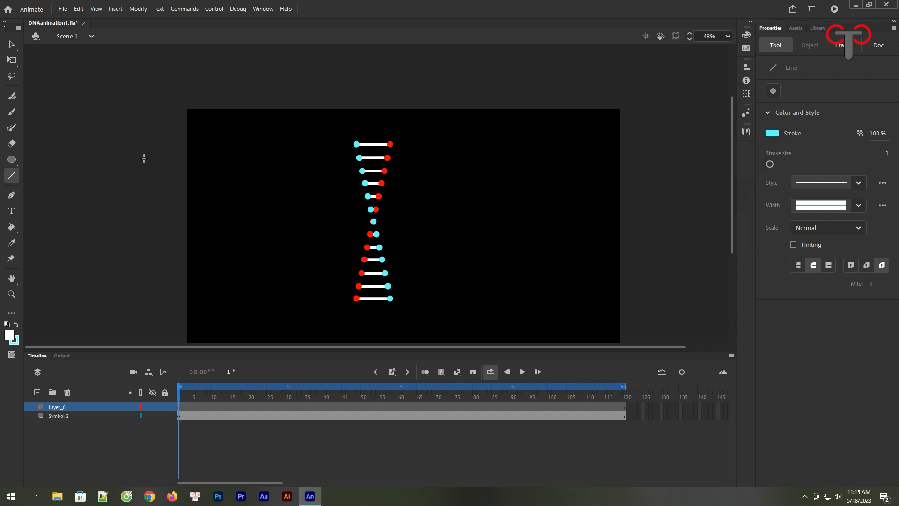
Step: Draw a long diagonal line across the stage, extending beyond both sides, and bend it into an S-shaped curve
{"action": "left_click_drag", "start_coordinate": [100, 128], "coordinate": [695, 288]}
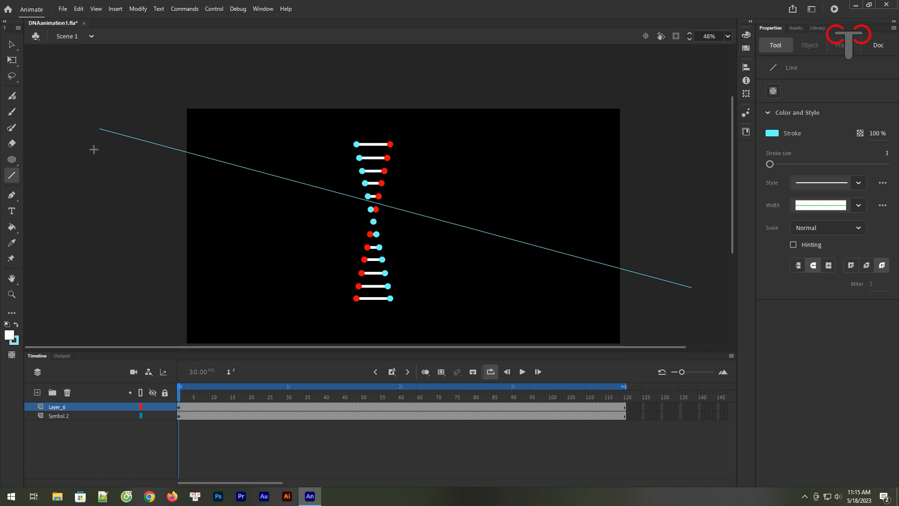
{"action": "key", "text": "v"}
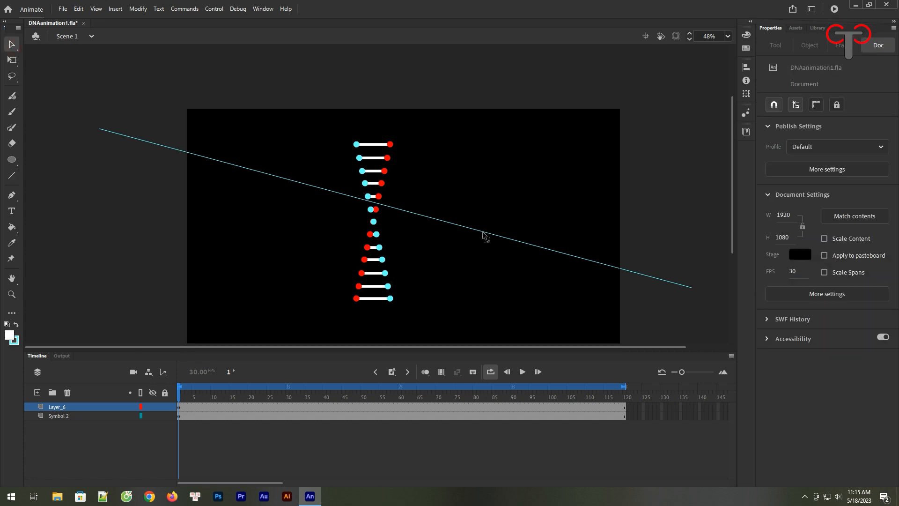
{"action": "left_click_drag", "start_coordinate": [428, 224], "coordinate": [421, 265]}
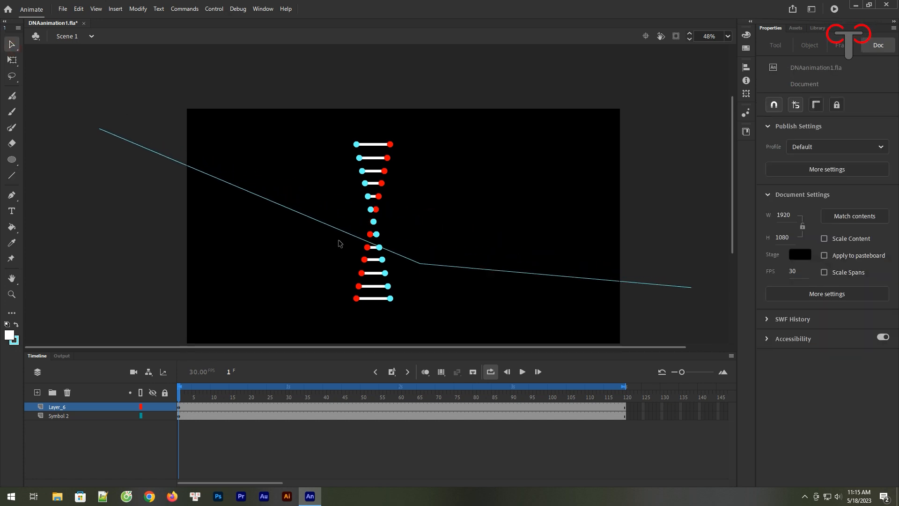
{"action": "left_click_drag", "start_coordinate": [323, 226], "coordinate": [312, 263]}
{"action": "left_click_drag", "start_coordinate": [530, 274], "coordinate": [549, 254]}
{"action": "left_click_drag", "start_coordinate": [421, 264], "coordinate": [424, 243]}
{"action": "left_click_drag", "start_coordinate": [328, 244], "coordinate": [333, 265]}
{"action": "left_click_drag", "start_coordinate": [428, 264], "coordinate": [535, 232]}
Step: Move the curve's start point higher and its end point lower outside the stage, and smooth its middle
{"action": "left_click_drag", "start_coordinate": [100, 129], "coordinate": [122, 65]}
{"action": "left_click_drag", "start_coordinate": [691, 287], "coordinate": [697, 322]}
{"action": "left_click_drag", "start_coordinate": [396, 241], "coordinate": [423, 242]}
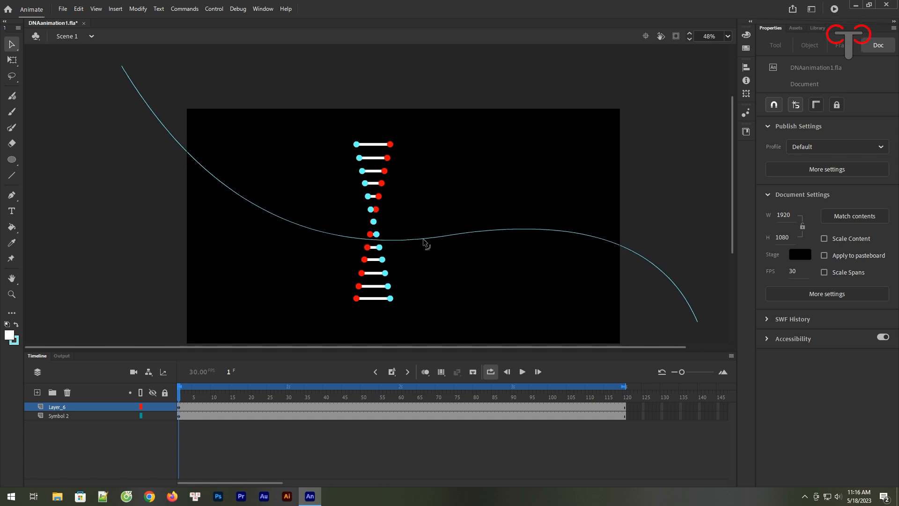
Step: Turn the layer holding the curve into a guide layer
{"action": "right_click", "coordinate": [85, 408]}
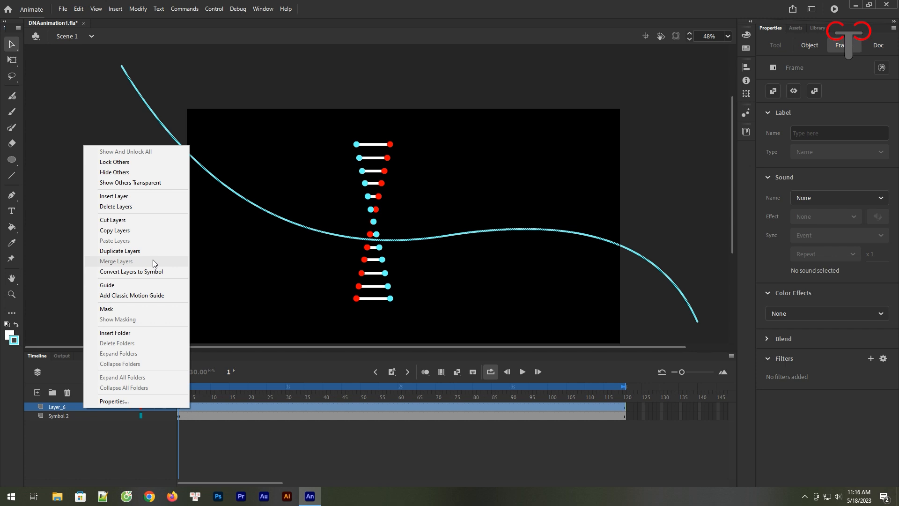
{"action": "left_click", "coordinate": [121, 286]}
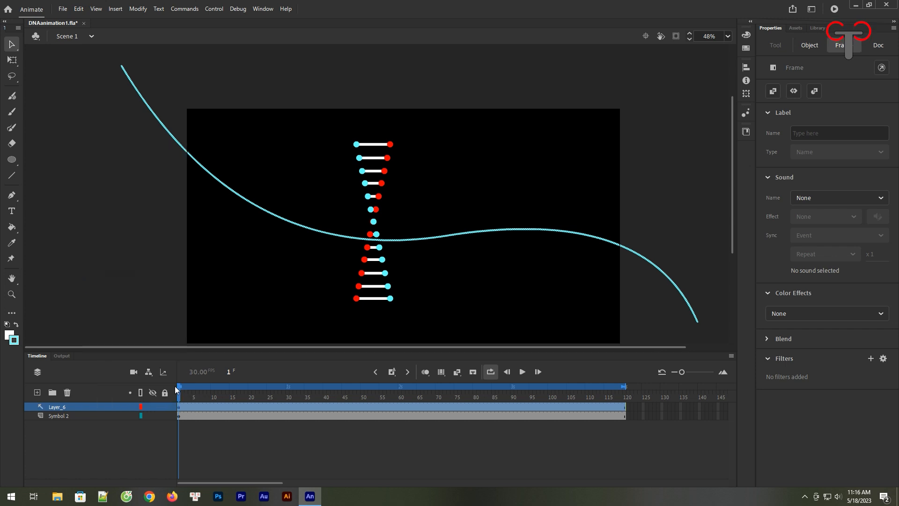
{"action": "left_click", "coordinate": [182, 391]}
Step: Place the DNA strand at the curve's starting end on frame 1, with its centre on the path
{"action": "left_click", "coordinate": [85, 416]}
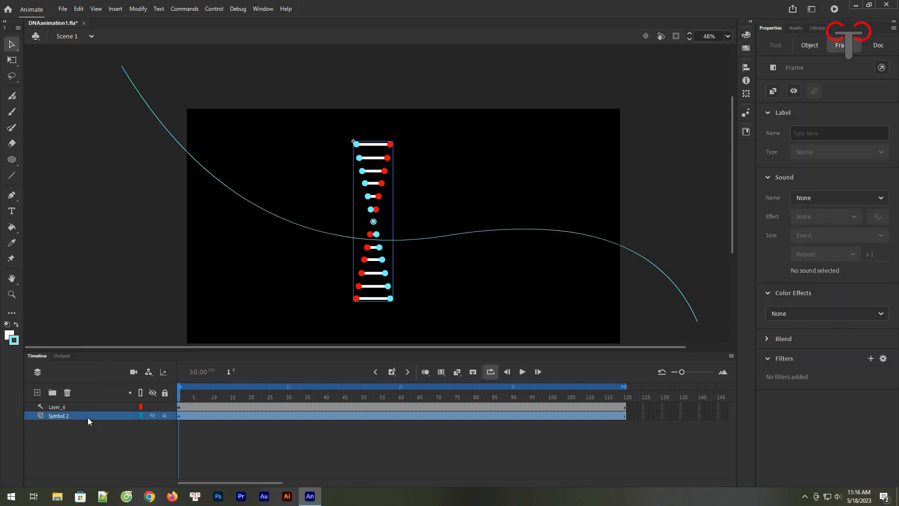
{"action": "left_click", "coordinate": [377, 283]}
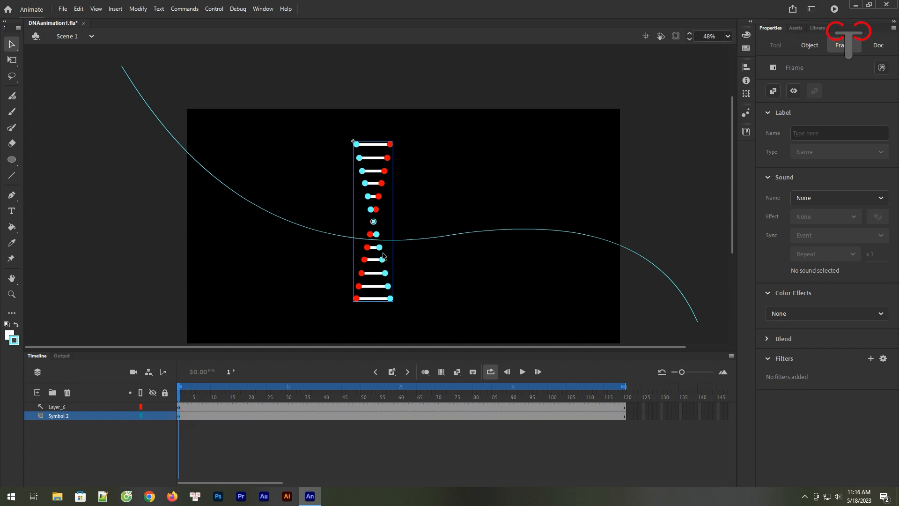
{"action": "left_click_drag", "start_coordinate": [383, 255], "coordinate": [141, 119]}
{"action": "left_click", "coordinate": [16, 60]}
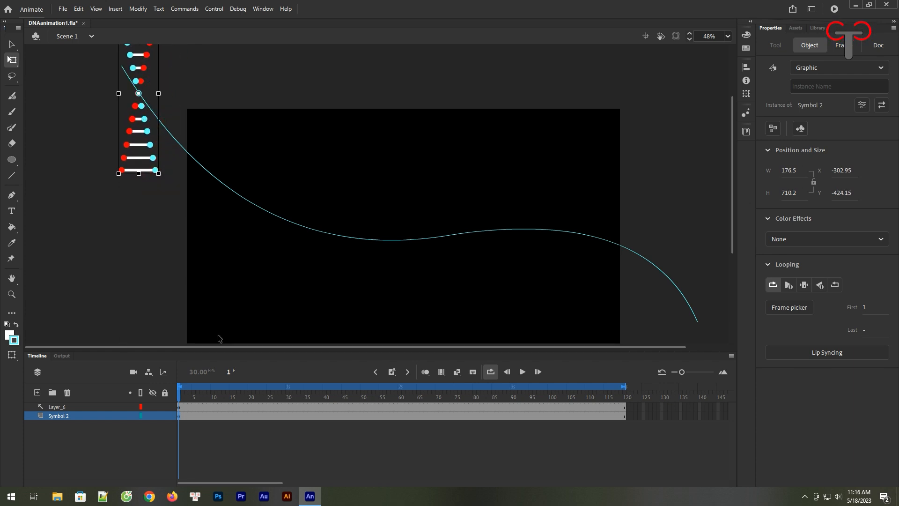
Step: Extend both the curve layer and the strand layer to frame 240
{"action": "left_click_drag", "start_coordinate": [276, 481], "coordinate": [391, 484]}
{"action": "left_click", "coordinate": [471, 410]}
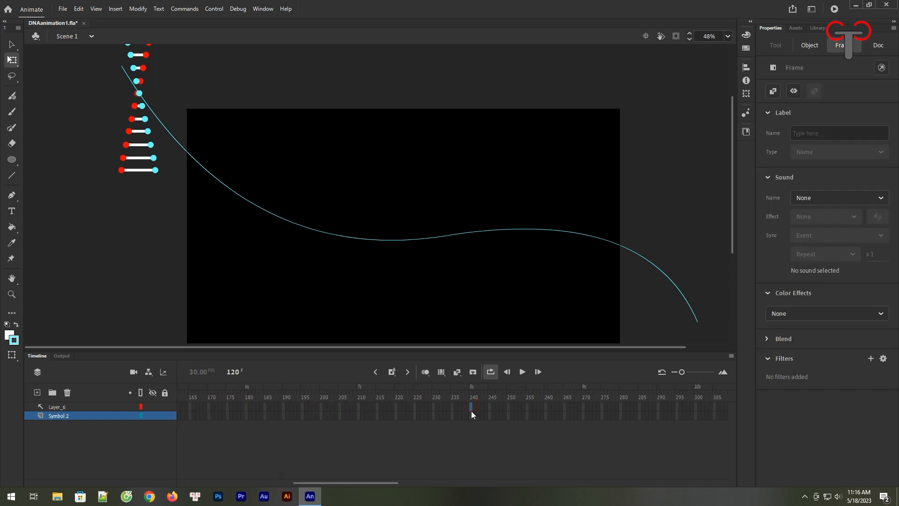
{"action": "left_click", "coordinate": [392, 372]}
{"action": "left_click", "coordinate": [402, 418]}
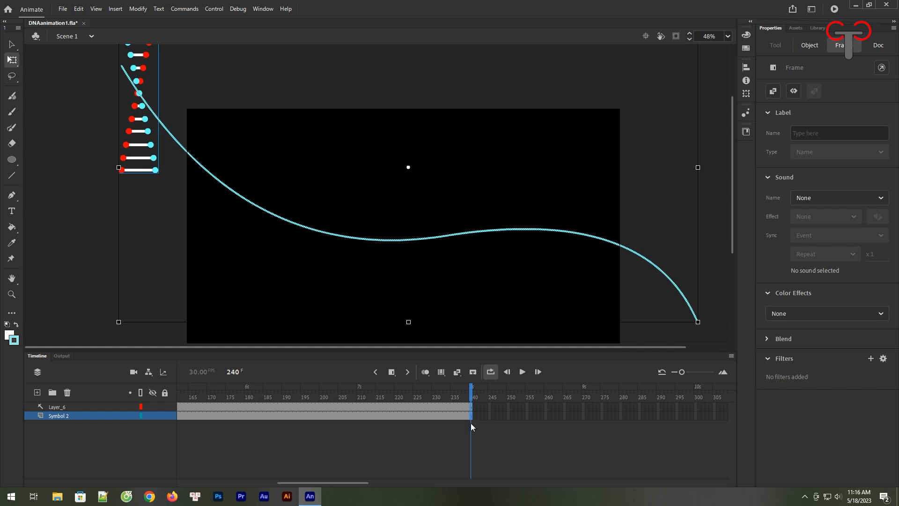
Step: Add a keyframe for the strand at frame 240 and move the strand onto the curve's far end
{"action": "left_click", "coordinate": [395, 376]}
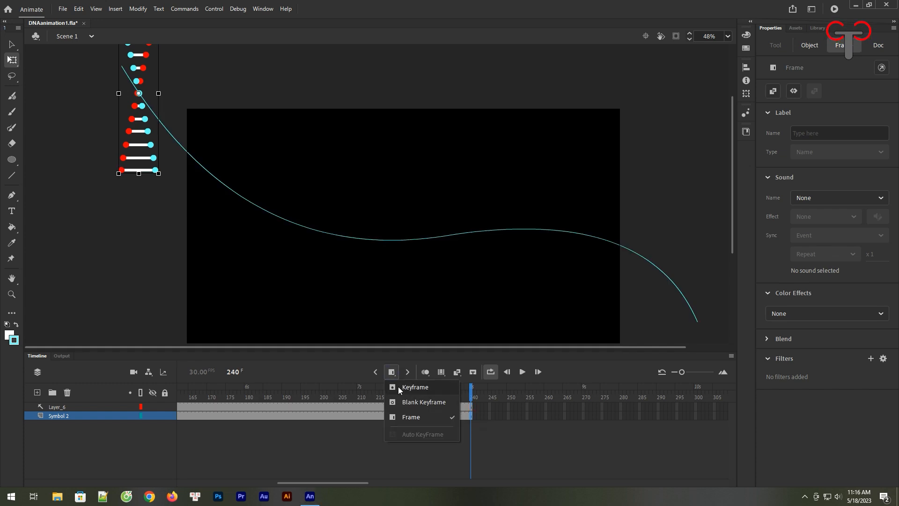
{"action": "left_click", "coordinate": [401, 386]}
{"action": "left_click_drag", "start_coordinate": [157, 166], "coordinate": [694, 355]}
Step: Apply a classic tween to the strand layer and link it to the guide layer, and scrub to check the motion
{"action": "left_click", "coordinate": [276, 415]}
{"action": "right_click", "coordinate": [278, 421]}
{"action": "left_click", "coordinate": [317, 142]}
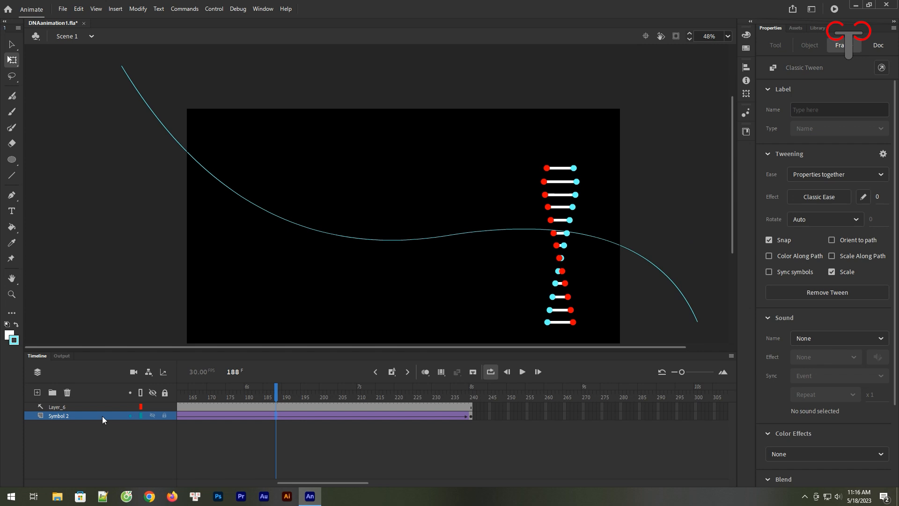
{"action": "left_click_drag", "start_coordinate": [88, 414], "coordinate": [96, 411]}
{"action": "left_click_drag", "start_coordinate": [275, 396], "coordinate": [307, 395]}
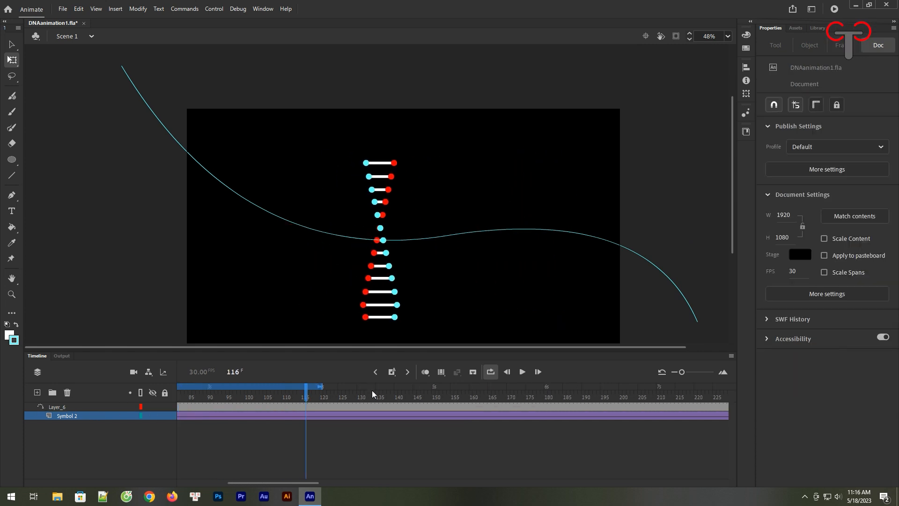
Step: Test the movie and turn off loop playback in the timeline
{"action": "key", "text": "ctrl+Return"}
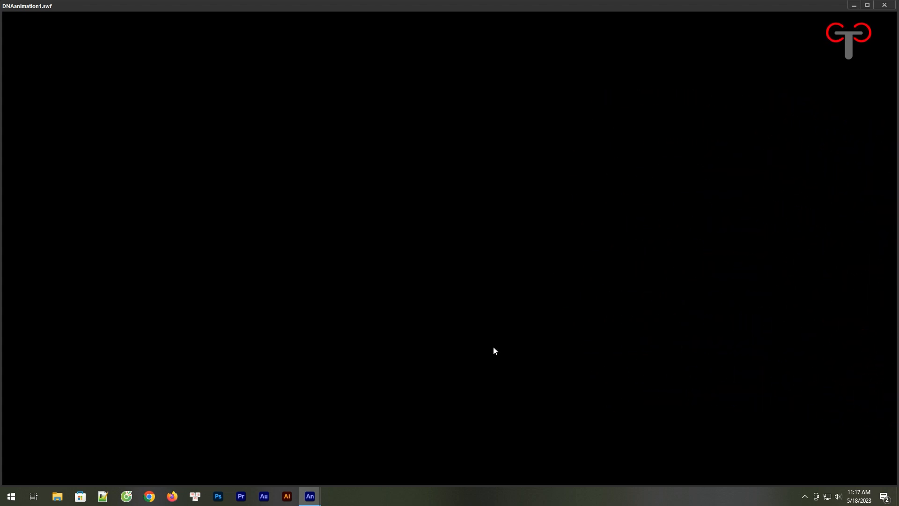
{"action": "left_click", "coordinate": [882, 9]}
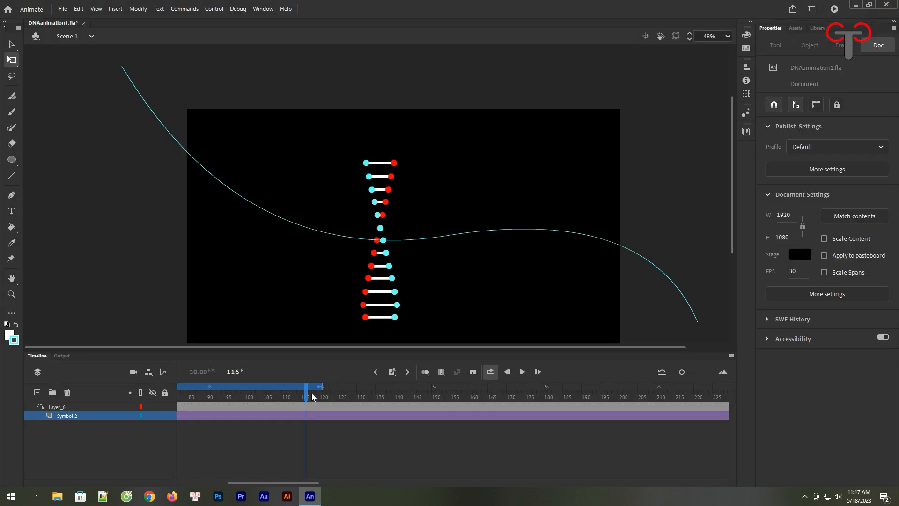
{"action": "left_click", "coordinate": [491, 371]}
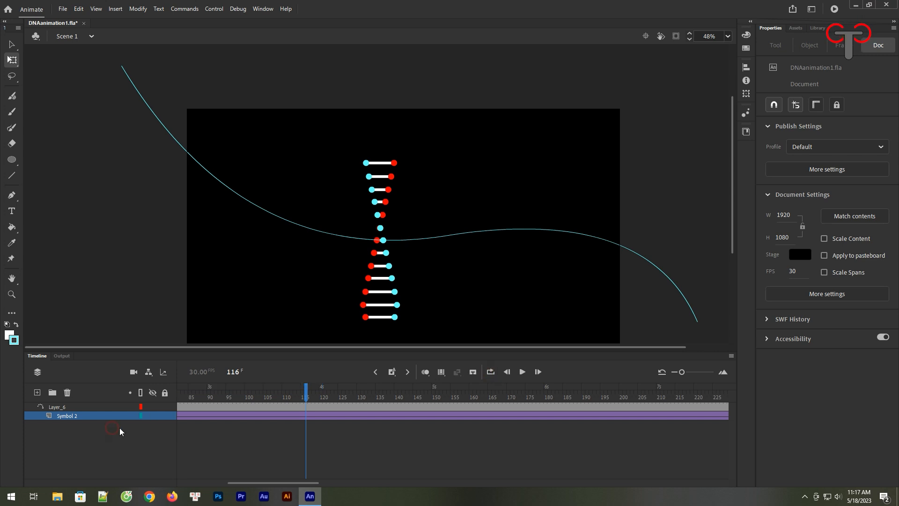
Step: Hide the guide layer and play the strand's movement along the path
{"action": "key", "text": "ctrl+minus"}
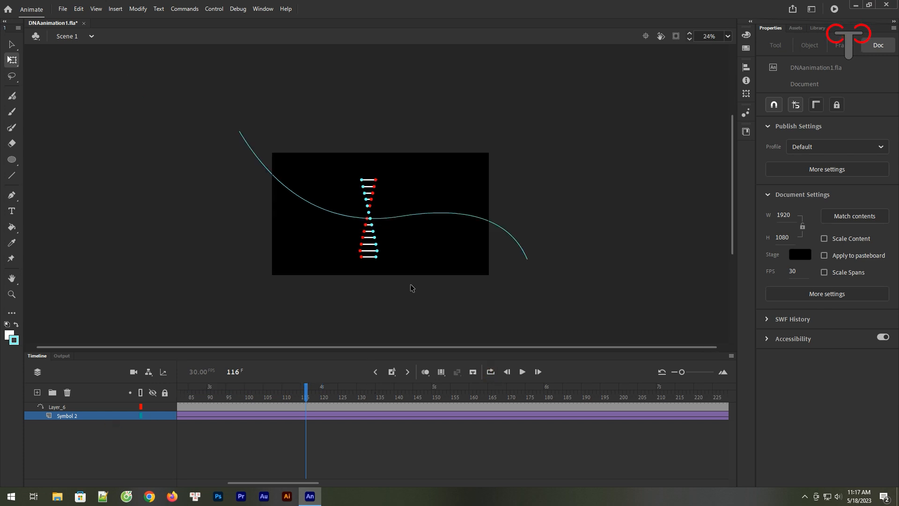
{"action": "left_click", "coordinate": [153, 407]}
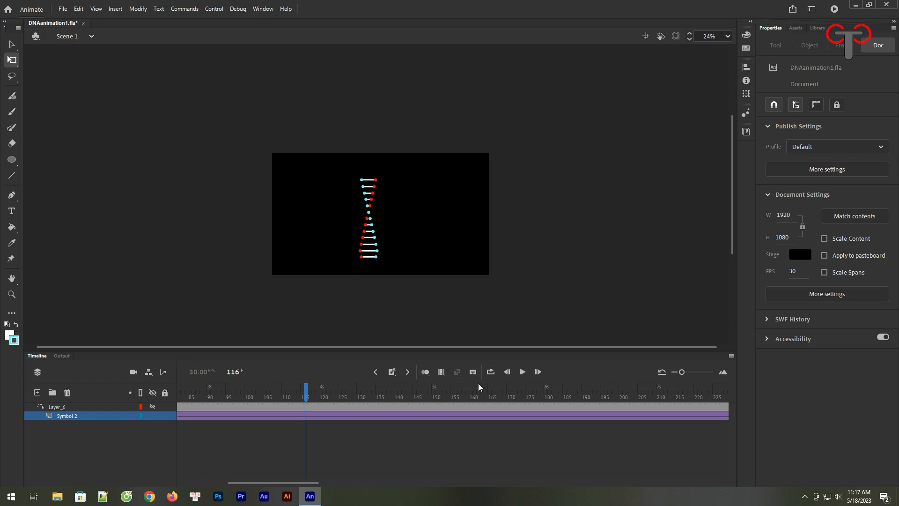
{"action": "left_click", "coordinate": [520, 372]}
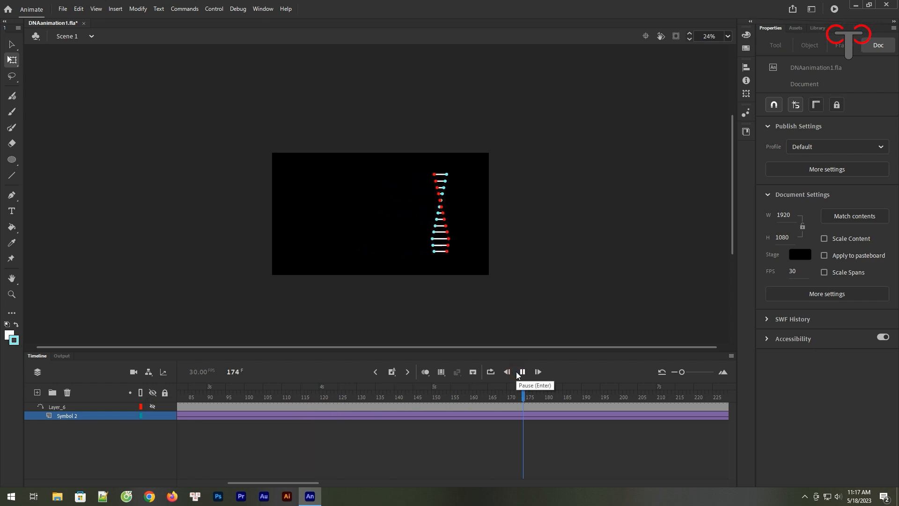
{"action": "left_click", "coordinate": [521, 371]}
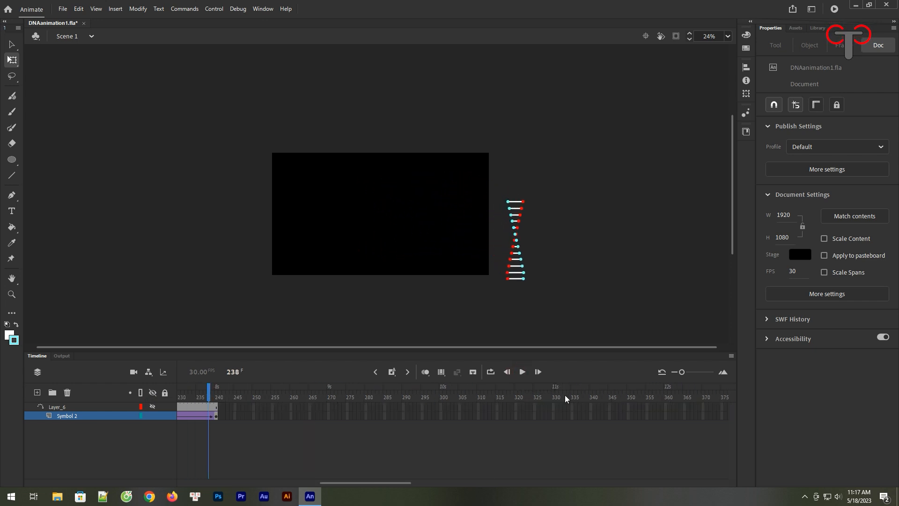
{"action": "left_click", "coordinate": [521, 372]}
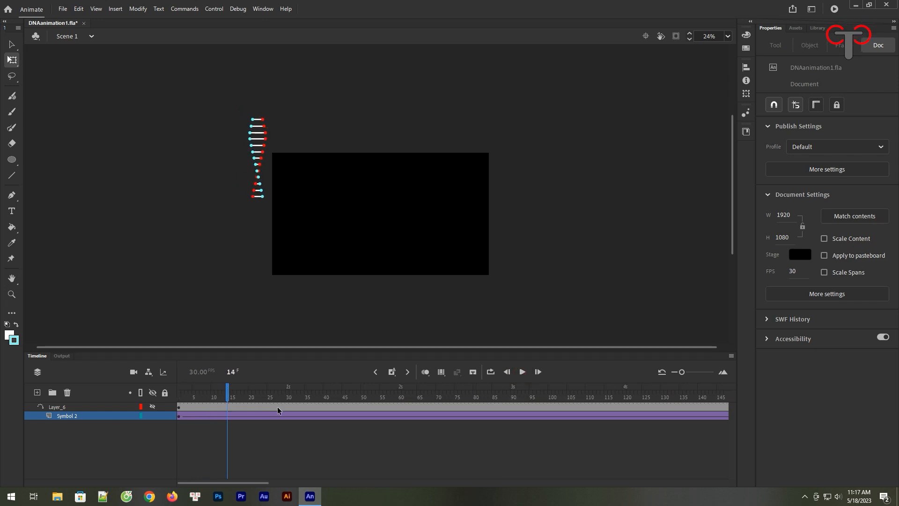
{"action": "left_click_drag", "start_coordinate": [228, 397], "coordinate": [186, 397]}
Step: Convert the guide layer and the strand layer together into a single symbol, and return to frame 1
{"action": "left_click", "coordinate": [83, 407]}
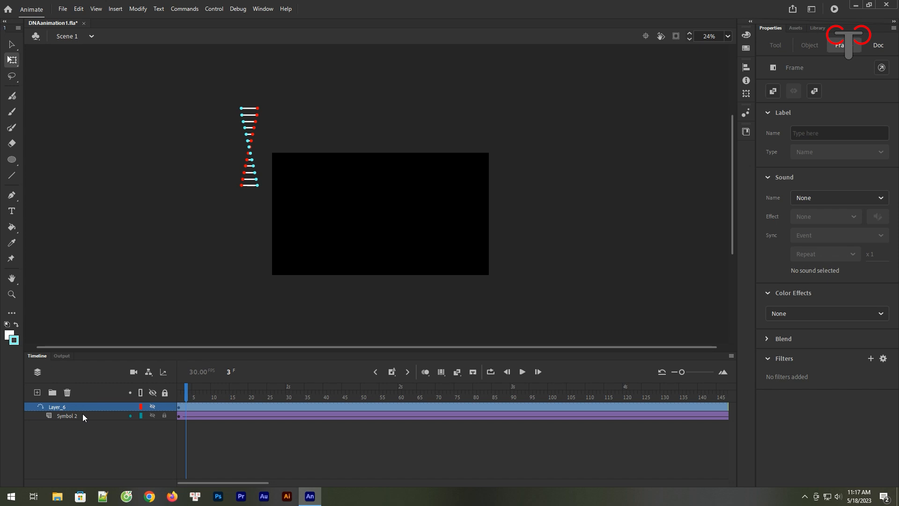
{"action": "right_click", "coordinate": [83, 414]}
{"action": "left_click", "coordinate": [137, 277]}
{"action": "left_click", "coordinate": [524, 88]}
{"action": "mouse_move", "coordinate": [188, 392]}
{"action": "left_mouse_down"}
{"action": "mouse_move", "coordinate": [459, 403]}
{"action": "mouse_move", "coordinate": [572, 398]}
{"action": "mouse_move", "coordinate": [207, 416]}
{"action": "mouse_move", "coordinate": [181, 398]}
{"action": "left_mouse_up"}
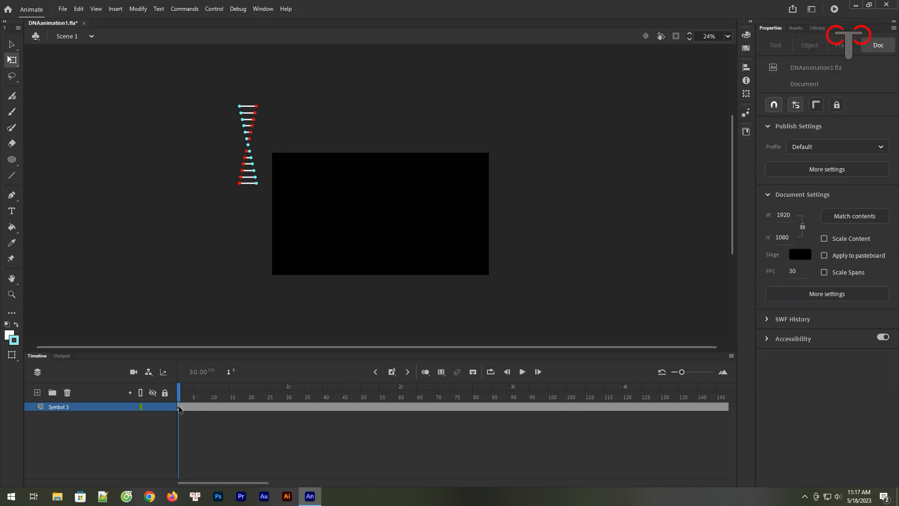
Step: Add a second instance of Symbol 3 above the stage, scaled down, tilted clockwise and placed beside the first strand
{"action": "left_click", "coordinate": [818, 28]}
{"action": "left_click_drag", "start_coordinate": [796, 175], "coordinate": [336, 101]}
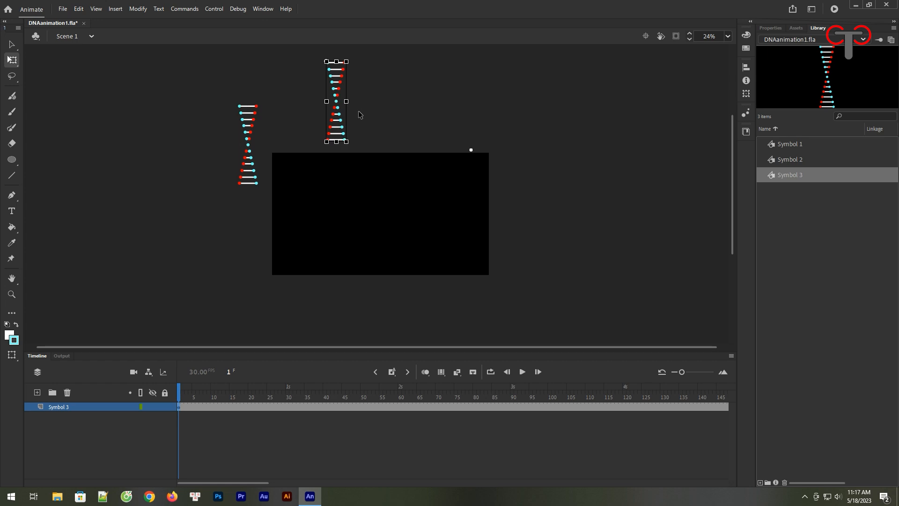
{"action": "left_click_drag", "start_coordinate": [353, 60], "coordinate": [396, 49]}
{"action": "left_click_drag", "start_coordinate": [335, 103], "coordinate": [348, 99]}
{"action": "key", "text": "ctrl+z"}
{"action": "left_click_drag", "start_coordinate": [427, 75], "coordinate": [418, 136]}
{"action": "left_click_drag", "start_coordinate": [364, 95], "coordinate": [304, 158]}
Step: Set the looping first frame of the smaller strand instance to 20
{"action": "left_click", "coordinate": [771, 28]}
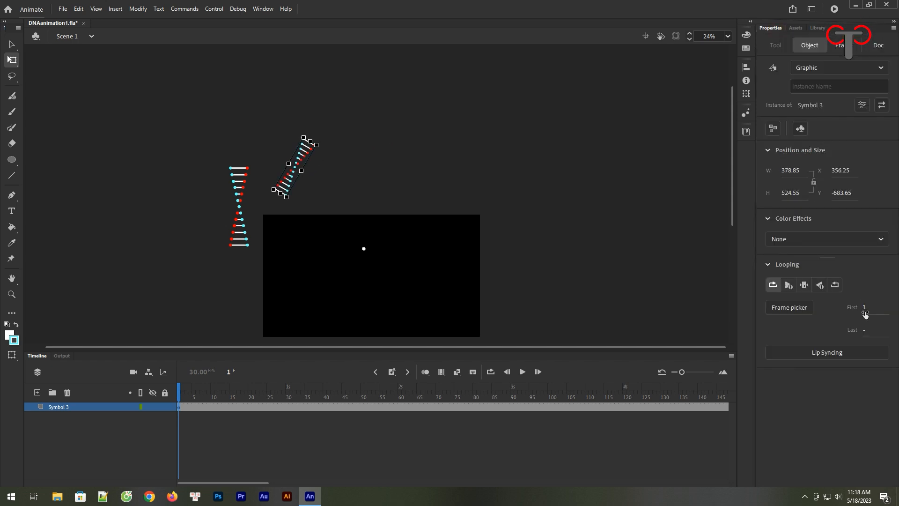
{"action": "type", "text": "20"}
{"action": "key", "text": "Return"}
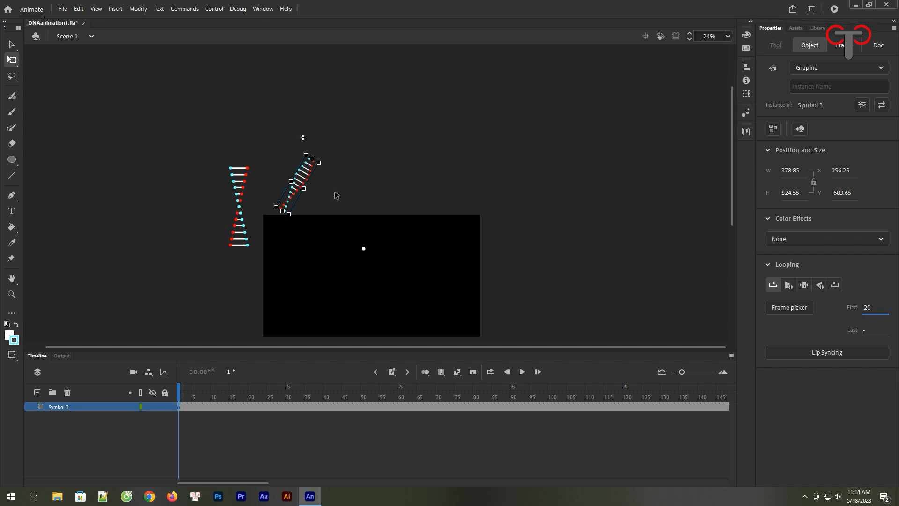
Step: Tilt the smaller strand further clockwise and shift it away from the first strand, and test the movie
{"action": "left_click_drag", "start_coordinate": [308, 190], "coordinate": [343, 175]}
{"action": "left_click", "coordinate": [425, 166]}
{"action": "key", "text": "ctrl+Return"}
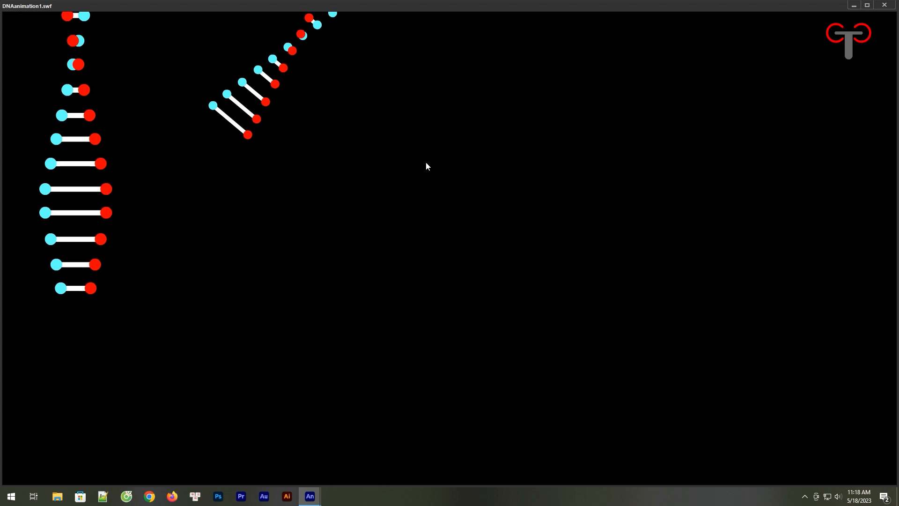
{"action": "left_click", "coordinate": [884, 5]}
Step: Change the looping first frame of the smaller strand instance and test the movie again
{"action": "left_click", "coordinate": [180, 407]}
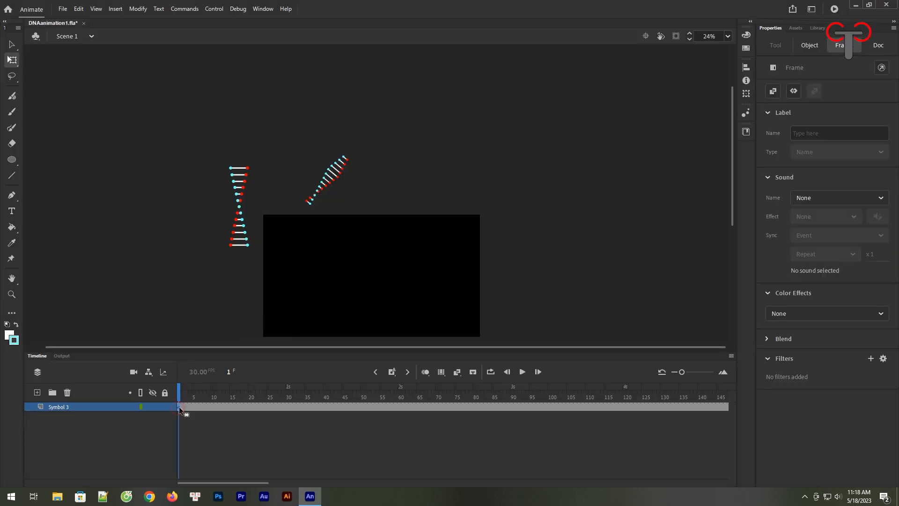
{"action": "left_click", "coordinate": [438, 154]}
{"action": "left_click", "coordinate": [337, 171]}
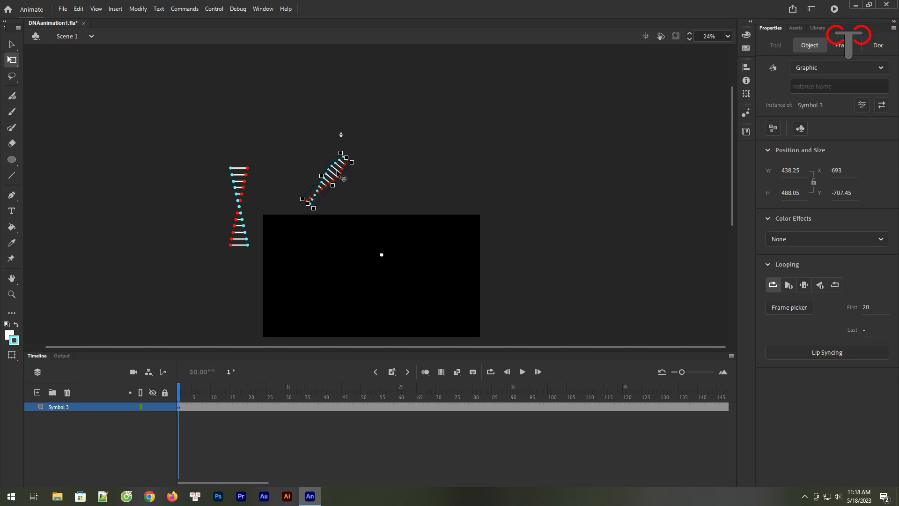
{"action": "left_click", "coordinate": [867, 308]}
{"action": "key", "text": "ctrl+Return"}
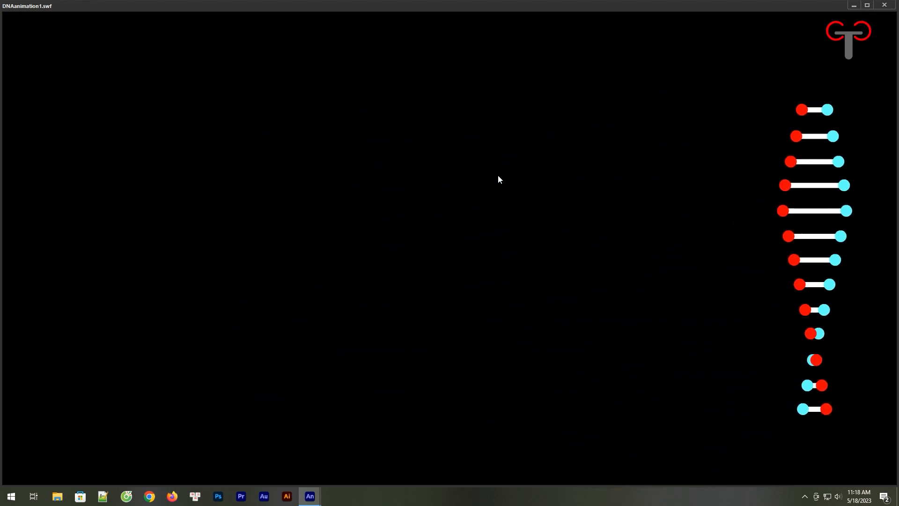
{"action": "left_click", "coordinate": [885, 5]}
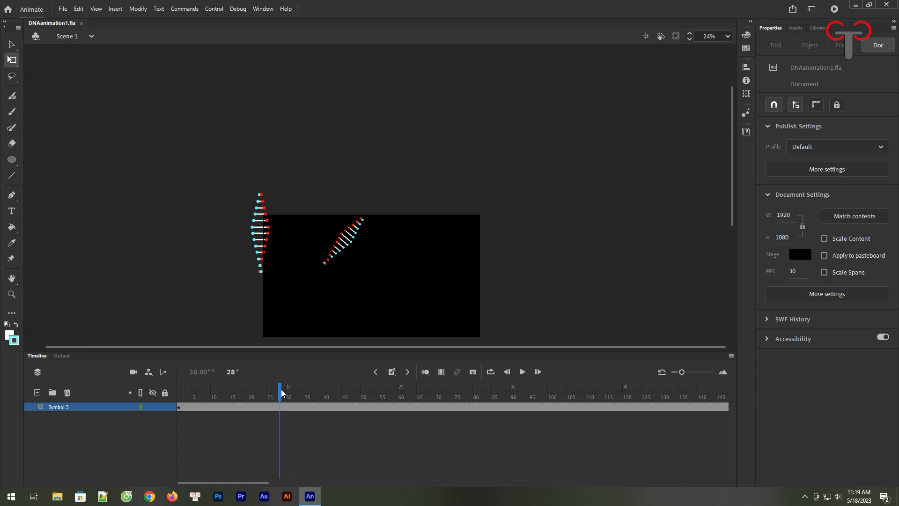
Step: Inside Symbol 3, set the strand's classic tween to rotate clockwise 1 time, and return to Scene 1 to test the movie
{"action": "left_click_drag", "start_coordinate": [278, 399], "coordinate": [172, 409]}
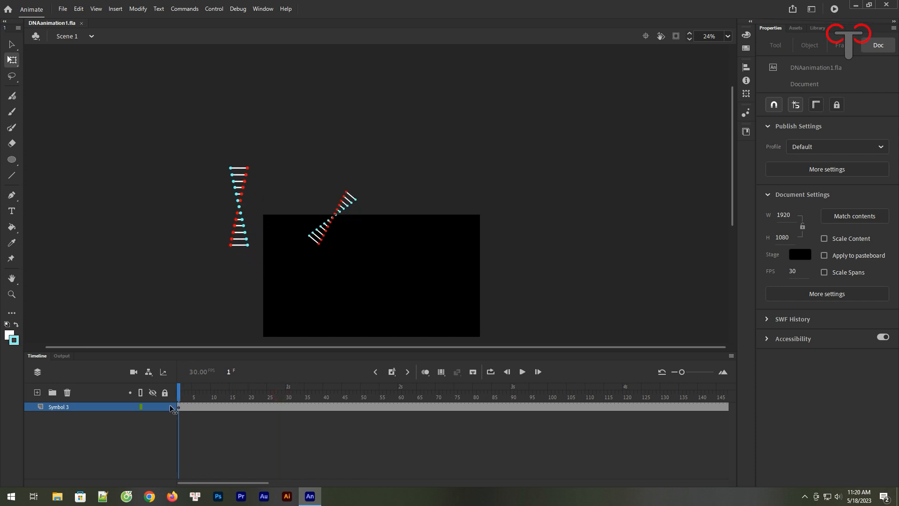
{"action": "double_click", "coordinate": [244, 227]}
{"action": "left_click_drag", "start_coordinate": [178, 398], "coordinate": [224, 405]}
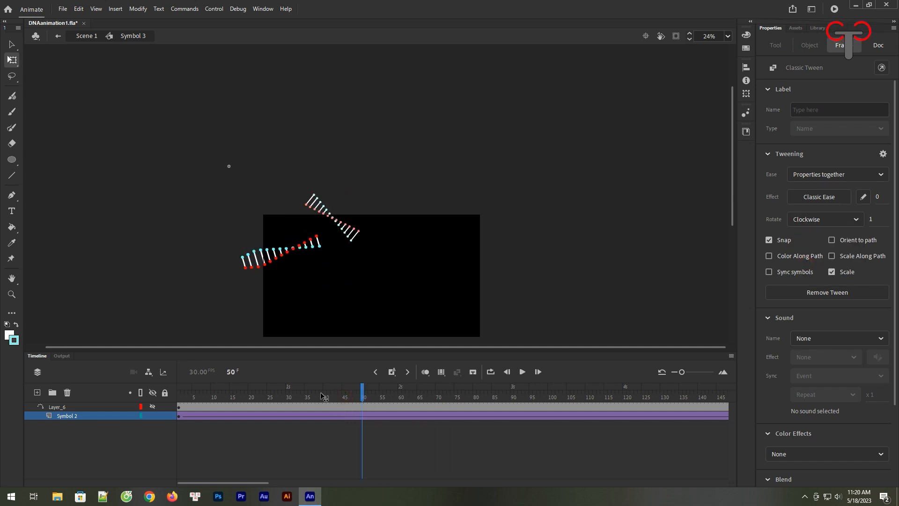
{"action": "left_click_drag", "start_coordinate": [323, 397], "coordinate": [200, 400]}
{"action": "left_click", "coordinate": [93, 41]}
{"action": "left_click", "coordinate": [423, 151]}
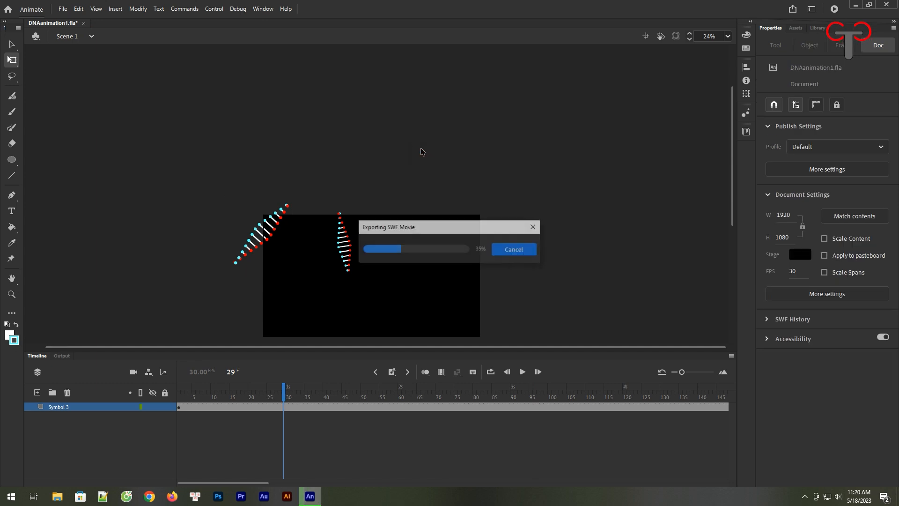